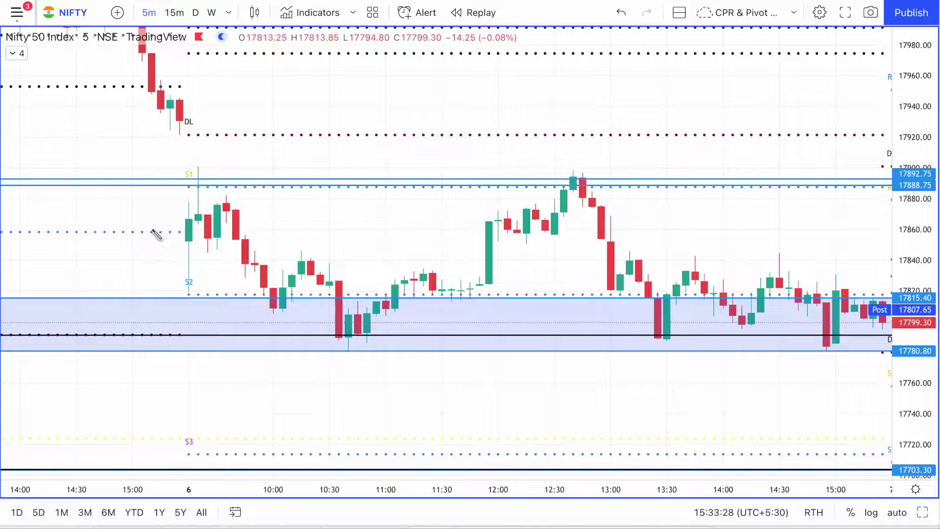
Draw freehand arrows pointing at the 6 April opening candle between the S1 and S2 levels.
mouse_move(123, 261)
left_mouse_down()
mouse_move(180, 259)
mouse_move(171, 270)
left_mouse_up()
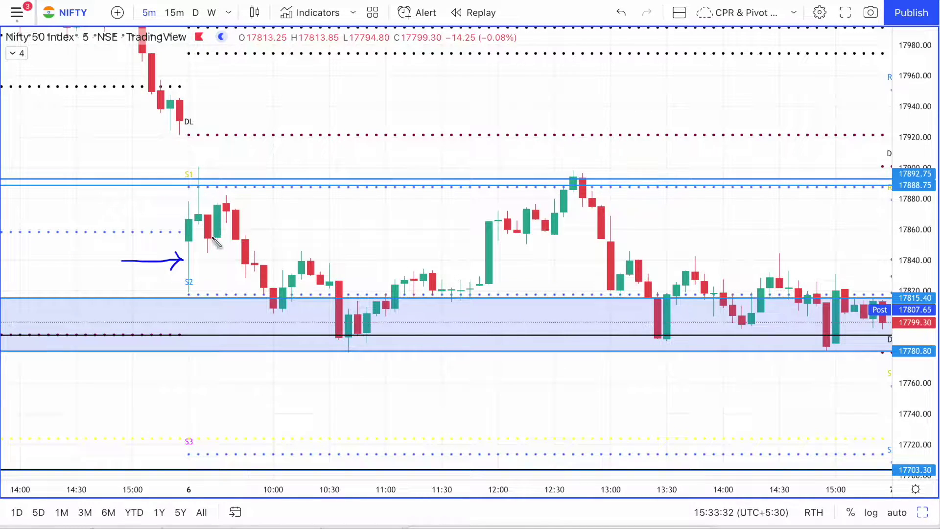
mouse_move(115, 228)
left_mouse_down()
mouse_move(179, 237)
mouse_move(172, 245)
left_mouse_up()
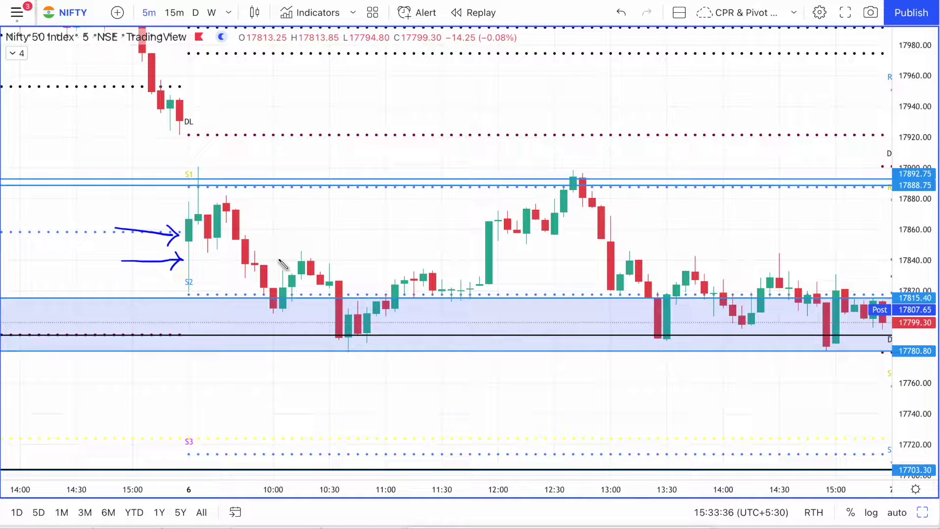
mouse_move(154, 210)
left_mouse_down()
mouse_move(190, 214)
mouse_move(178, 223)
left_mouse_up()
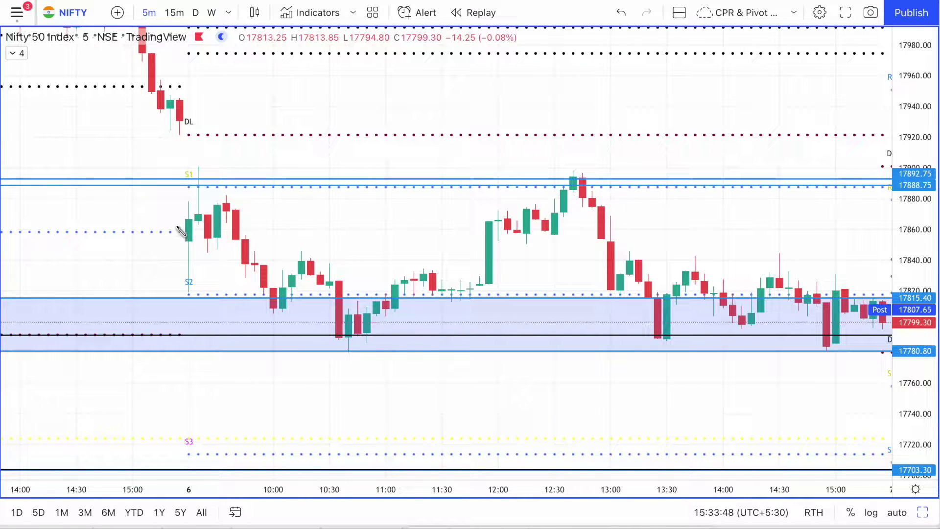
Draw one downward and one upward arrow beside the opening candle, spanning its body and lower wick, and clear both arrows.
left_click_drag(181, 219, 182, 296)
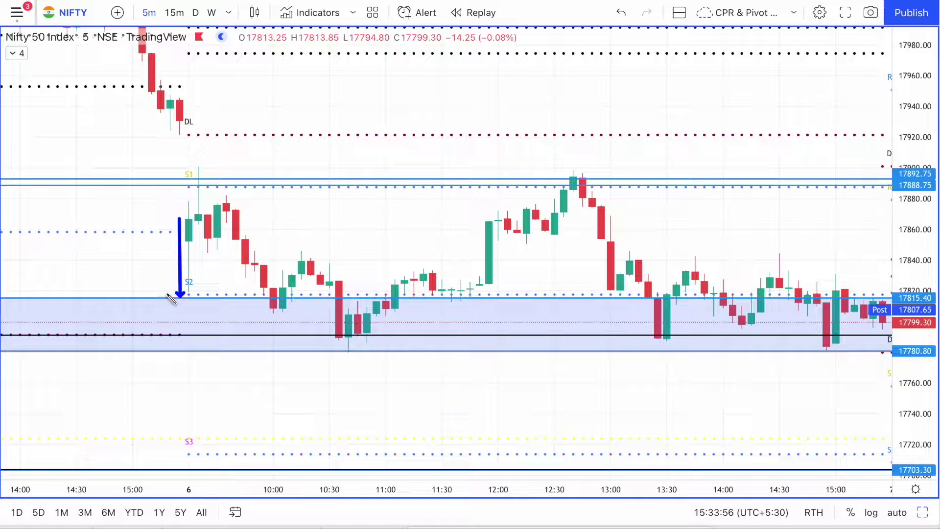
left_click_drag(167, 295, 169, 218)
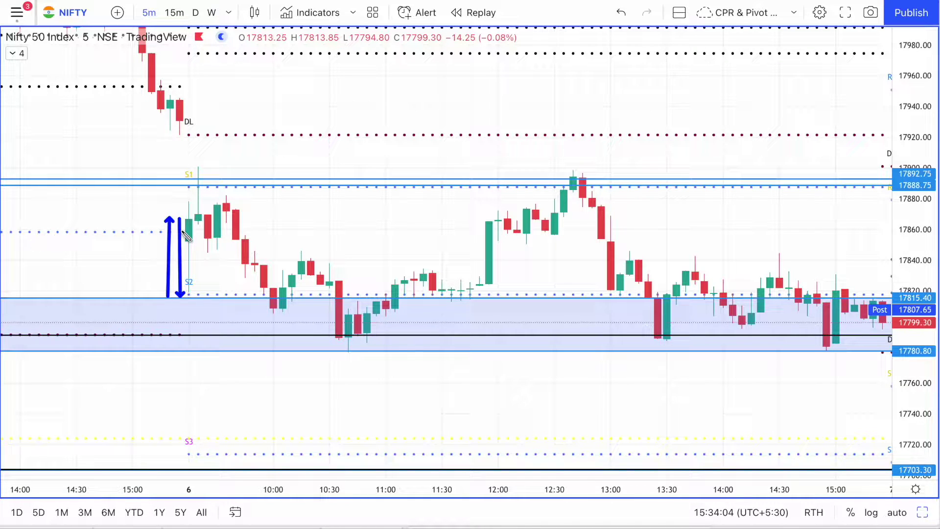
key("Escape")
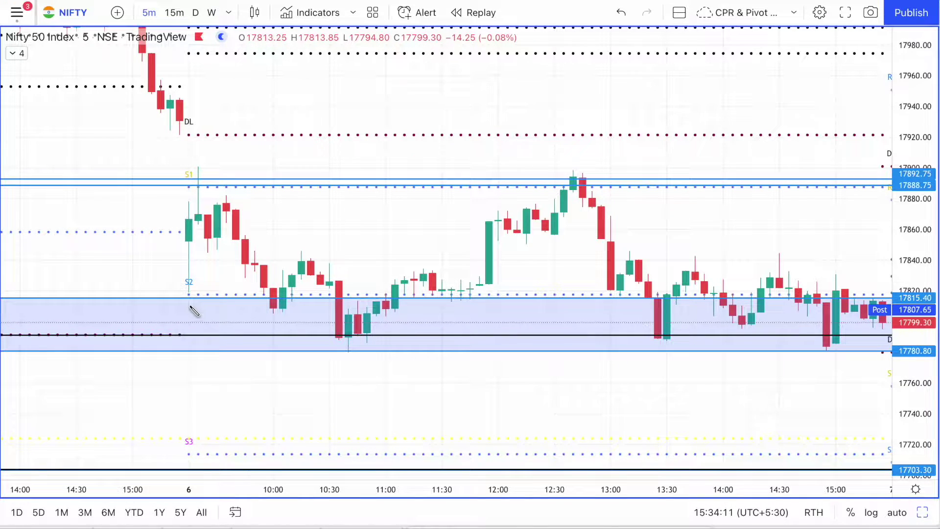
Circle the opening candle's low at S2 and mark the first candles below S1 with temporary freehand strokes.
mouse_move(189, 286)
left_mouse_down()
mouse_move(181, 306)
mouse_move(200, 299)
mouse_move(186, 288)
left_mouse_up()
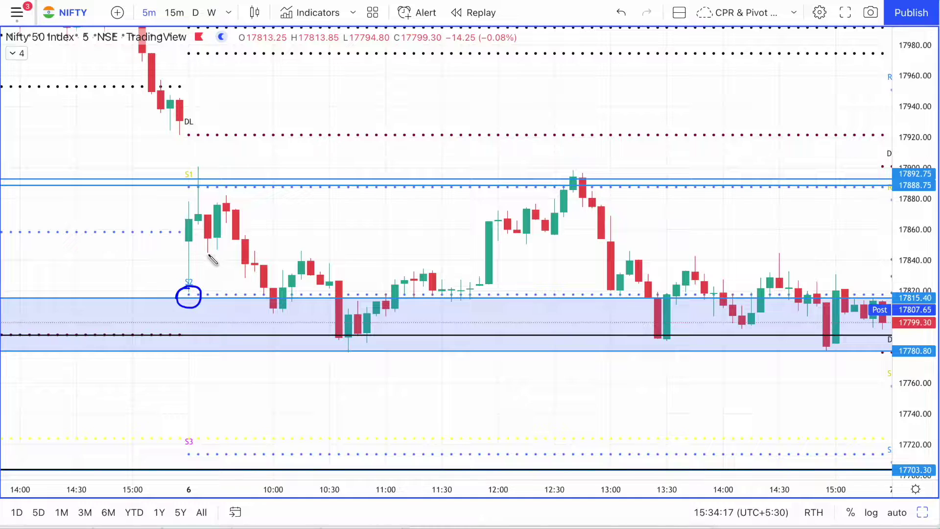
left_click_drag(152, 197, 194, 198)
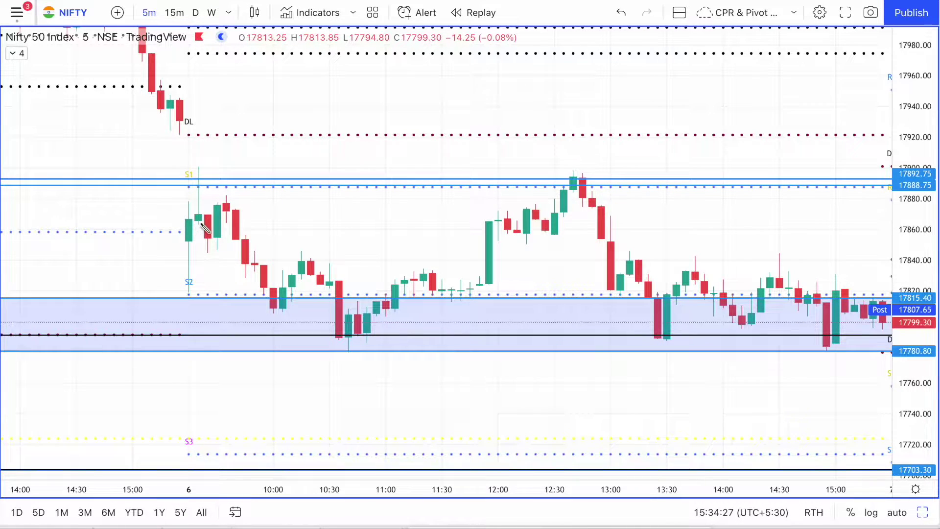
left_click_drag(201, 224, 205, 212)
left_click_drag(160, 193, 186, 200)
mouse_move(203, 169)
left_mouse_down()
mouse_move(197, 164)
mouse_move(196, 187)
mouse_move(205, 177)
mouse_move(193, 162)
left_mouse_up()
Handwrite "Buyers" below the S2 level and "Sellers" above the S1 level at the session's start.
mouse_move(185, 319)
left_mouse_down()
mouse_move(188, 306)
mouse_move(183, 319)
mouse_move(216, 334)
mouse_move(223, 316)
mouse_move(244, 318)
left_mouse_up()
mouse_move(204, 150)
left_mouse_down()
mouse_move(214, 164)
mouse_move(228, 155)
mouse_move(274, 165)
left_mouse_up()
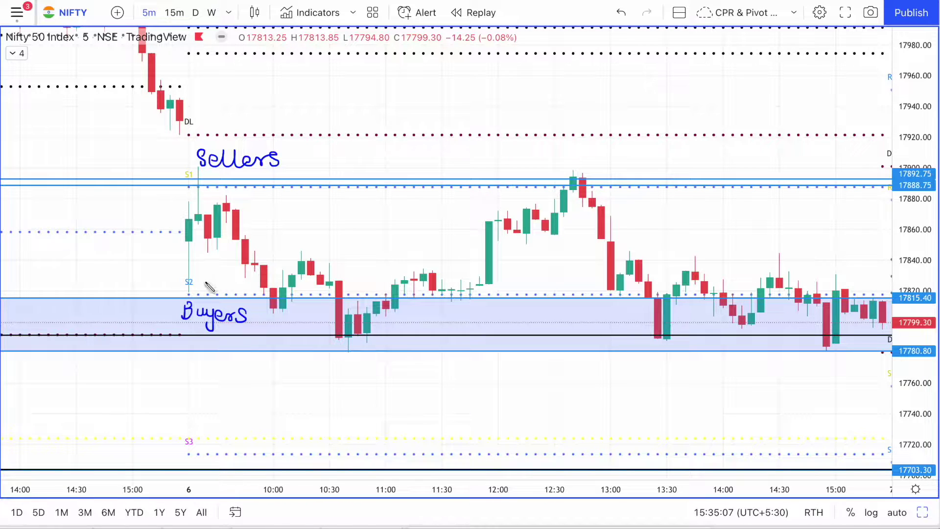
Trace the morning swings from S2 up to S1 and down to the 10:40 low, point arrows at the breaks below S2, and clear all markings.
left_click_drag(188, 294, 206, 186)
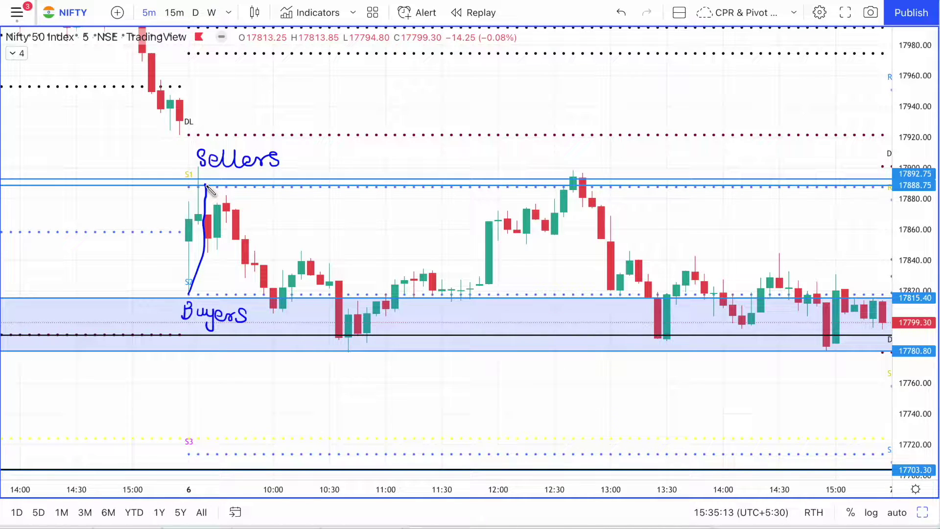
mouse_move(206, 184)
left_mouse_down()
mouse_move(273, 308)
mouse_move(304, 258)
mouse_move(344, 336)
mouse_move(354, 323)
left_mouse_up()
left_click_drag(314, 256, 302, 257)
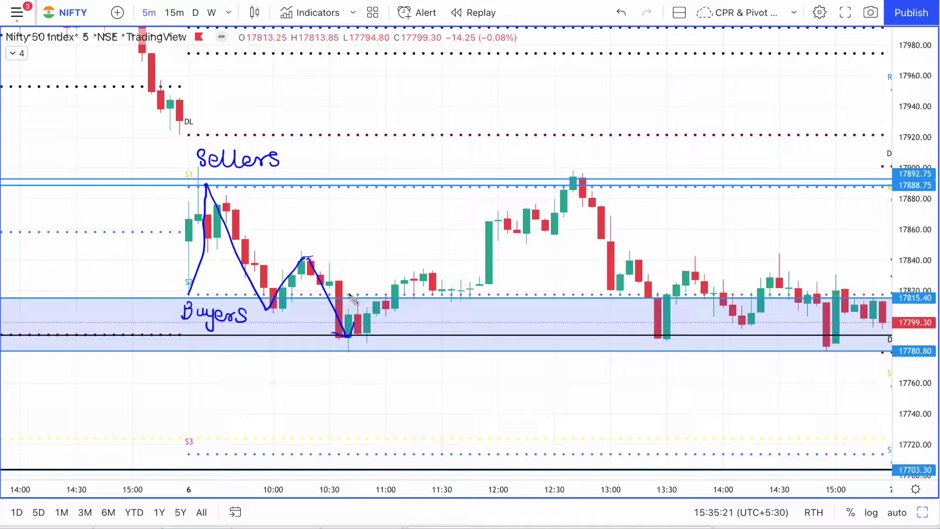
mouse_move(351, 289)
left_mouse_down()
mouse_move(341, 292)
mouse_move(372, 294)
left_mouse_up()
mouse_move(243, 304)
left_mouse_down()
mouse_move(270, 305)
mouse_move(263, 313)
left_mouse_up()
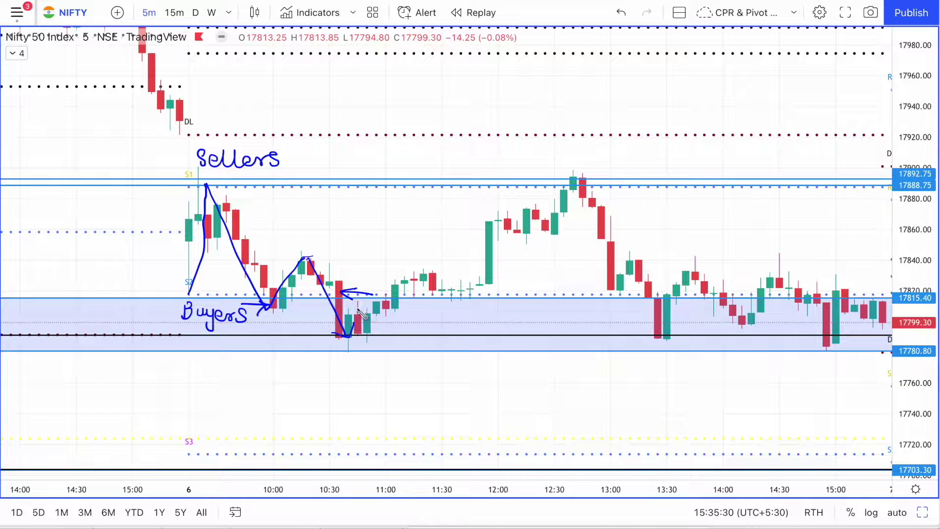
key("Escape")
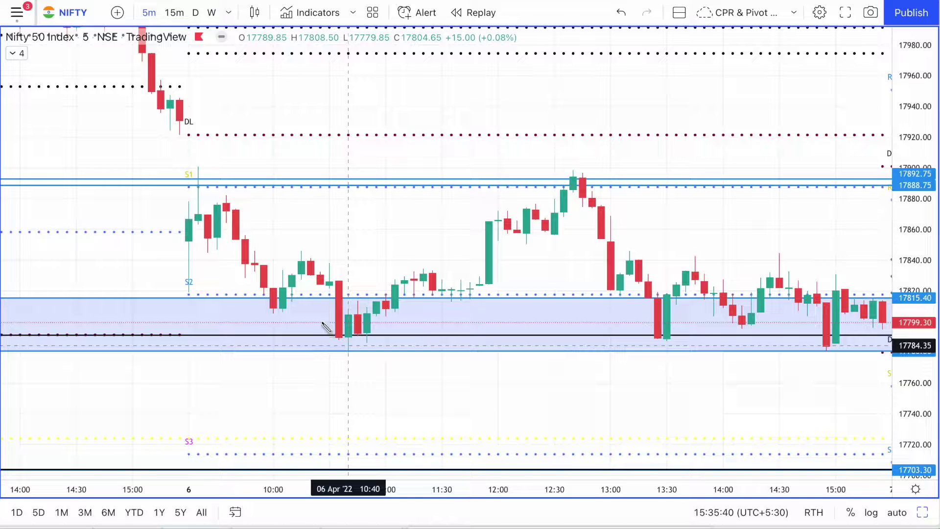
Underline the black support line near the 10:40 low, trace the rise to 17888.75 and the following drop with arrows, and clear the marks.
left_click_drag(313, 335, 428, 337)
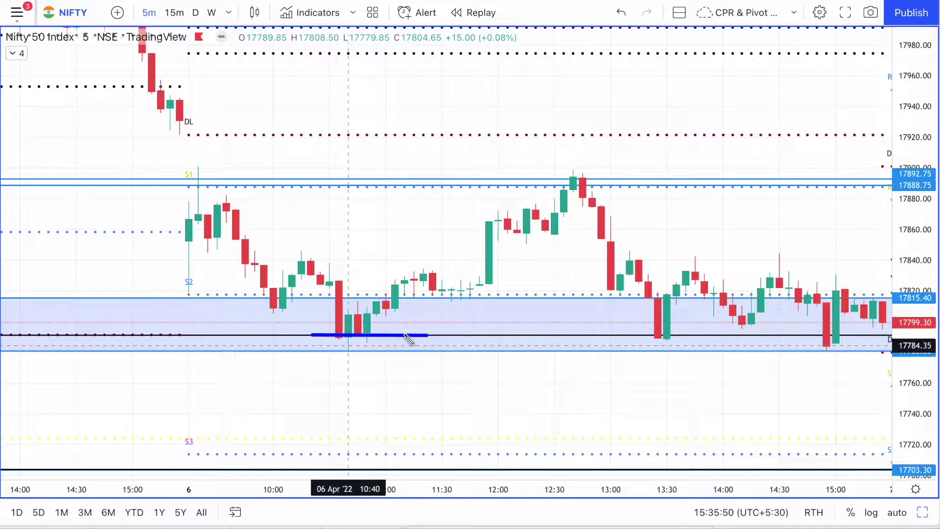
key("ctrl+z")
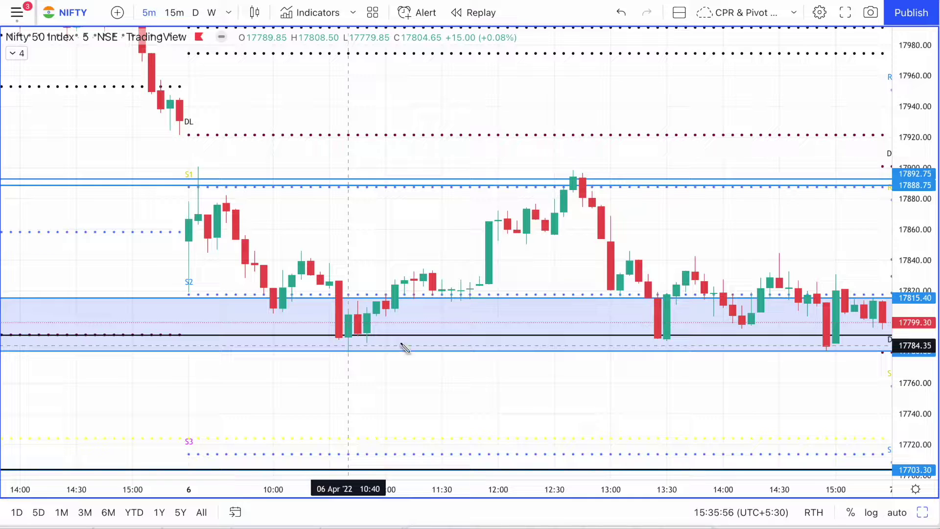
left_click_drag(345, 386, 345, 342)
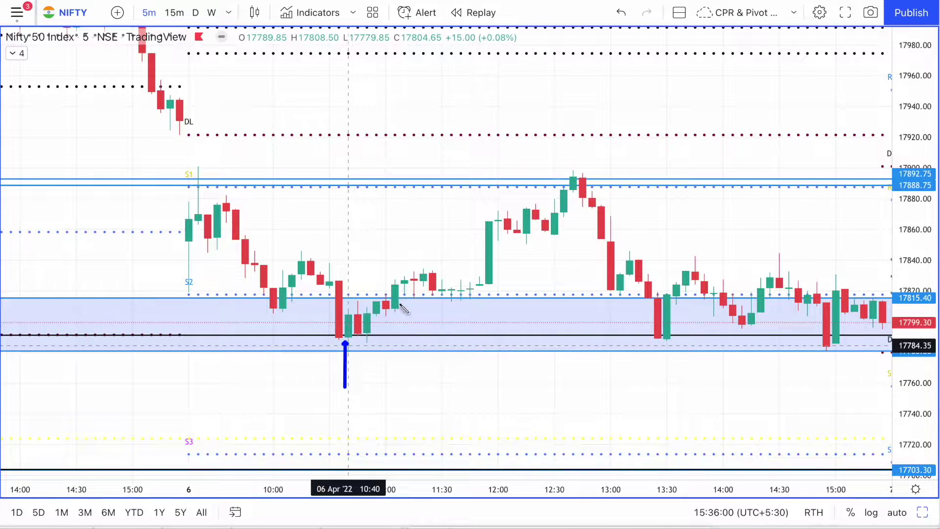
mouse_move(348, 335)
left_mouse_down()
mouse_move(550, 229)
mouse_move(581, 195)
mouse_move(596, 196)
left_mouse_up()
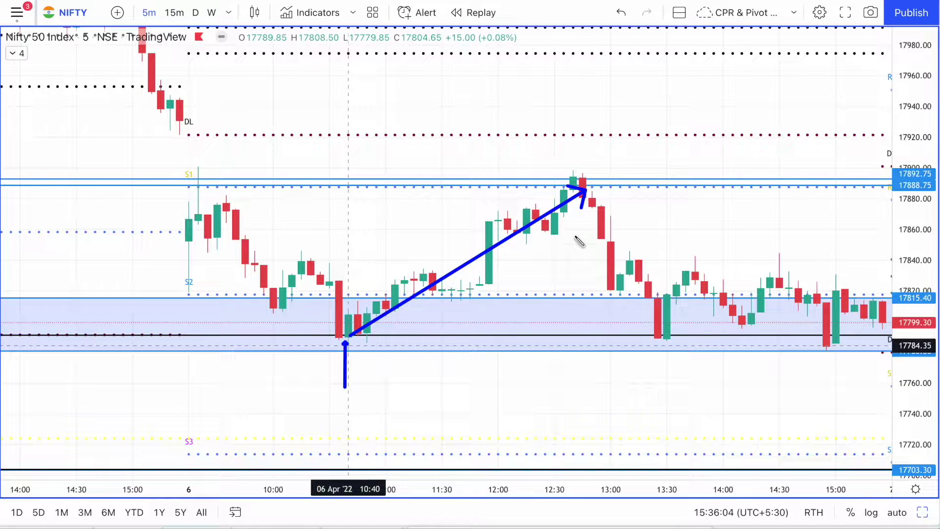
left_click_drag(588, 185, 618, 286)
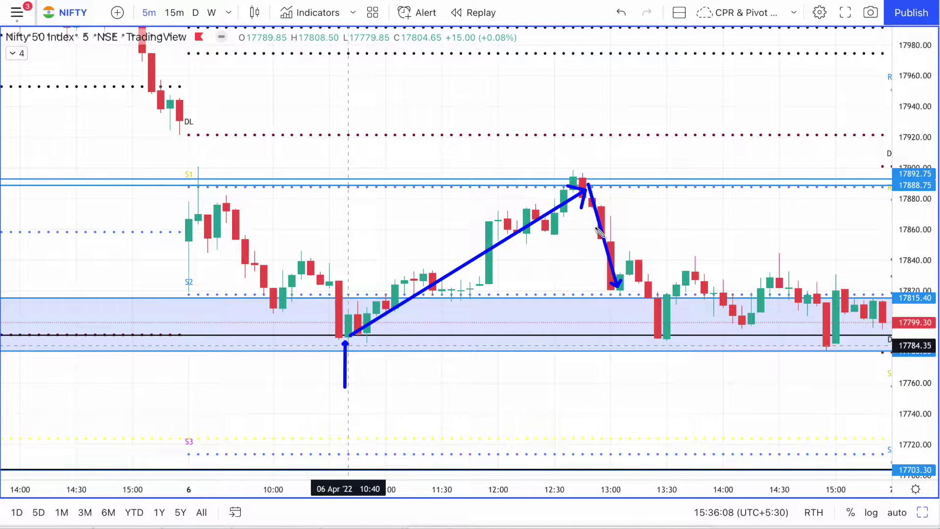
key("Escape")
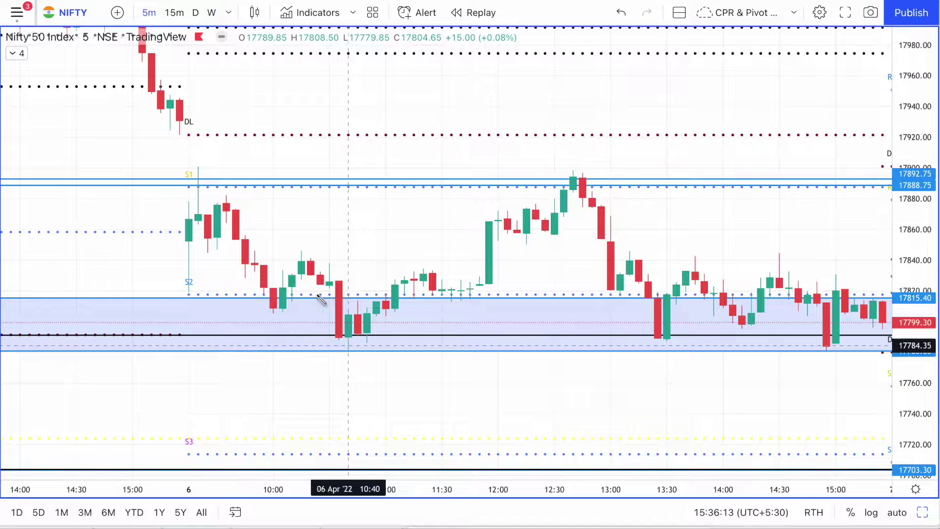
Box the S2 zone between about 09:50 and 10:45, mark the upward move and the 17888.75–17892.75 target, and clear the drawings.
mouse_move(249, 288)
left_mouse_down()
mouse_move(406, 308)
mouse_move(362, 300)
left_mouse_up()
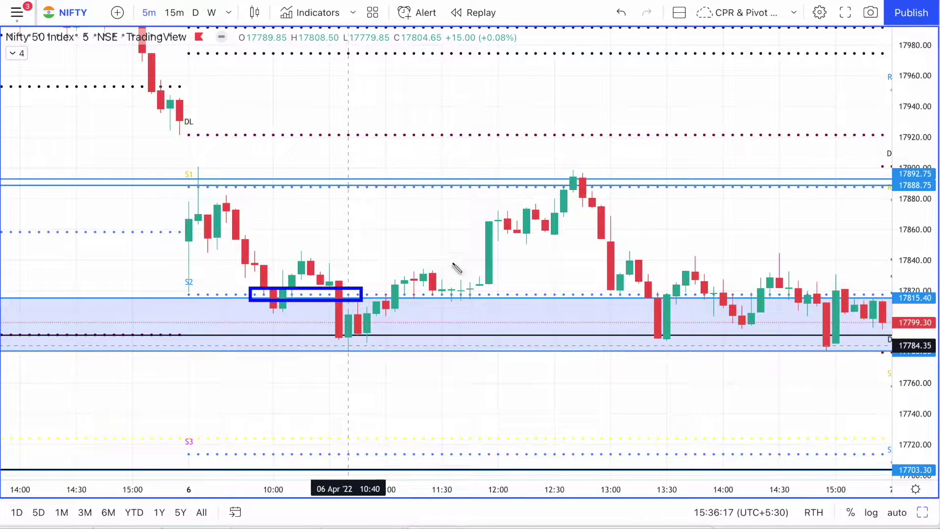
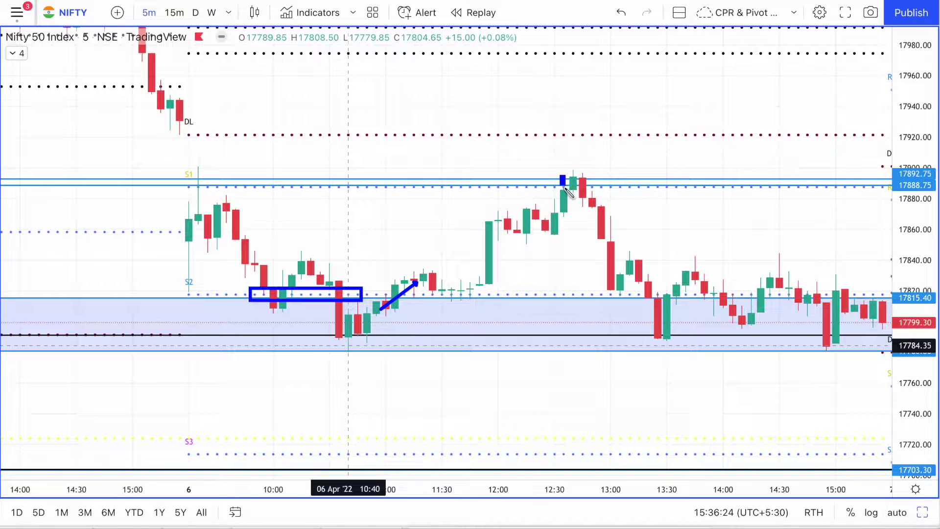
key("ctrl+alt+h")
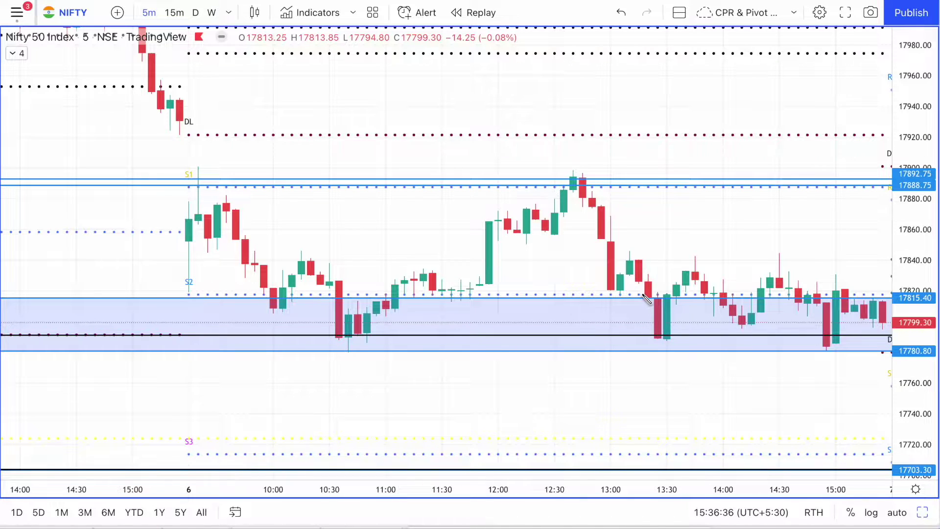
Box the 10:40 and 13:30 lows on the black support line and trace the price swings down to the 15:00 low with temporary drawings.
left_click_drag(644, 277, 660, 323)
left_click_drag(647, 331, 684, 344)
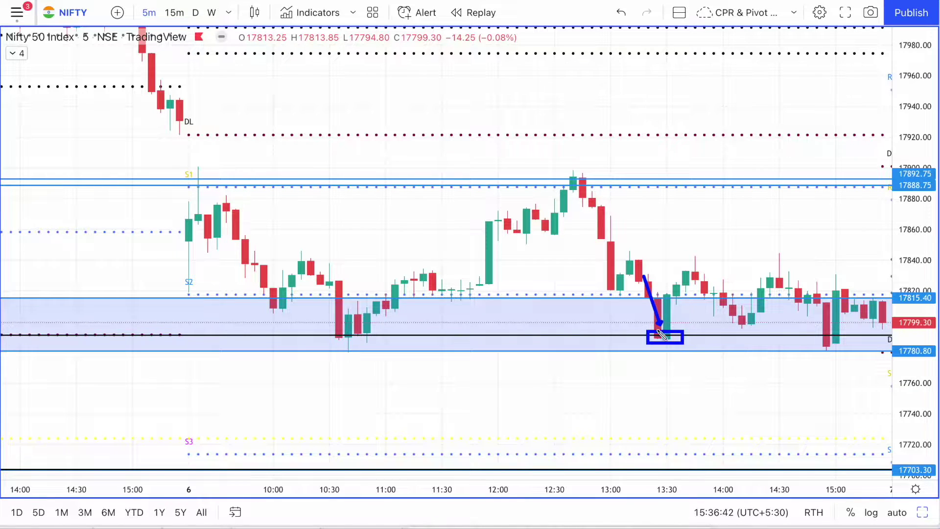
mouse_move(325, 327)
left_mouse_down()
mouse_move(341, 346)
mouse_move(387, 342)
left_mouse_up()
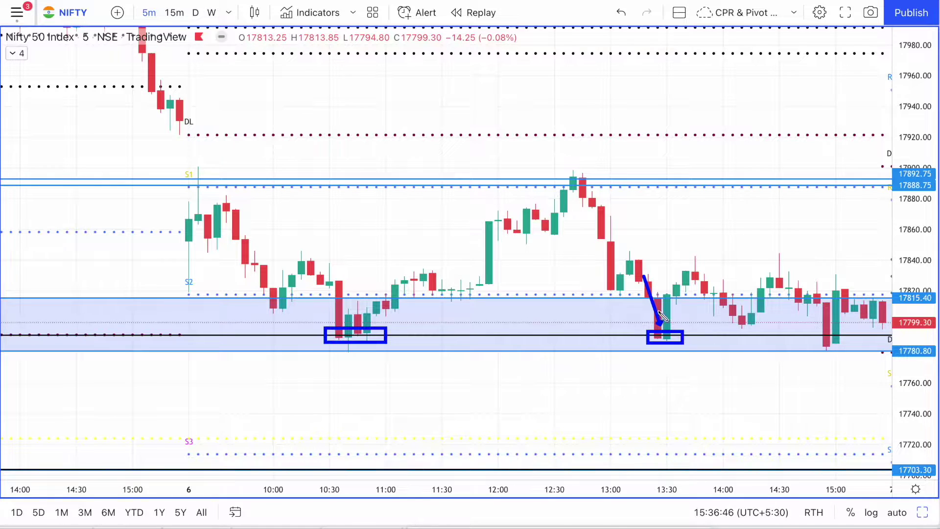
mouse_move(662, 325)
left_mouse_down()
mouse_move(698, 274)
mouse_move(740, 324)
mouse_move(783, 283)
mouse_move(827, 339)
left_mouse_up()
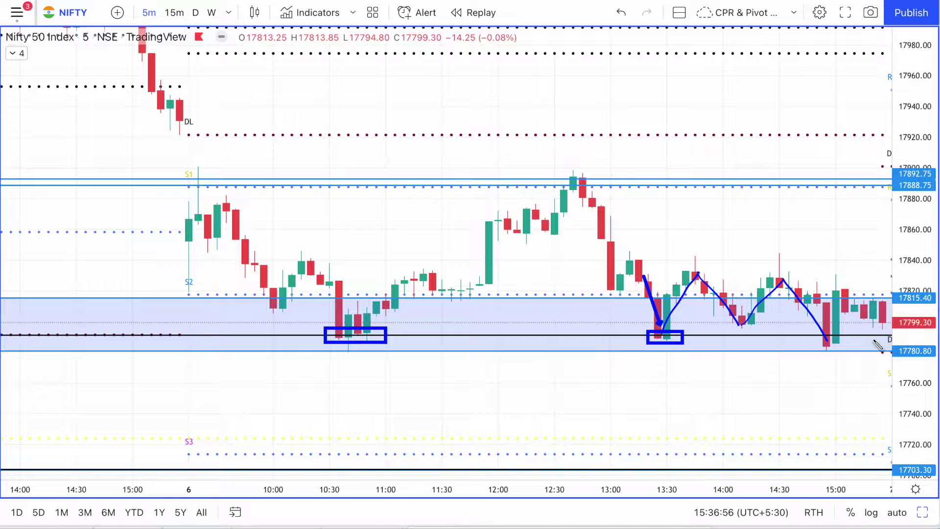
left_click(836, 353)
Examine the 4 to 6 April sessions over a wider price range, comparing their pivot levels, shaded zones and support lines.
scroll(837, 357, "right", 5)
scroll(837, 357, "left", 15)
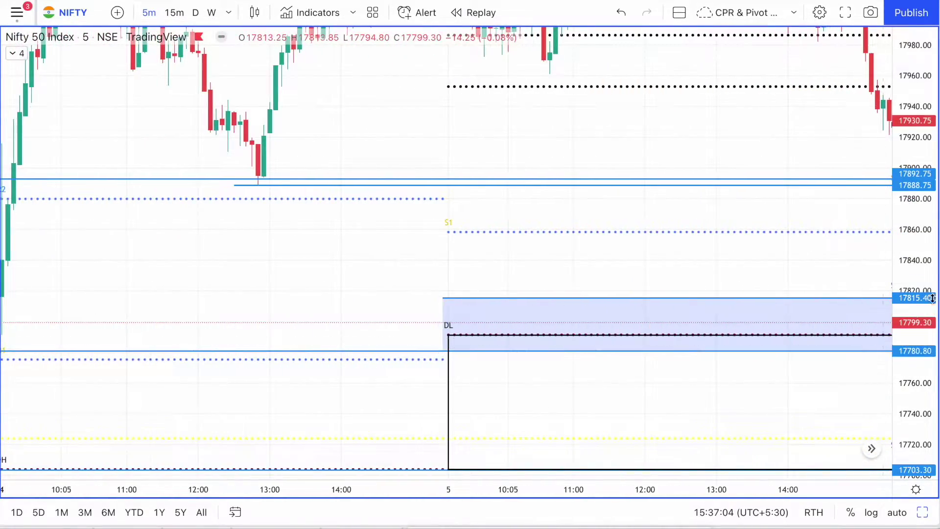
left_click_drag(928, 237, 927, 303)
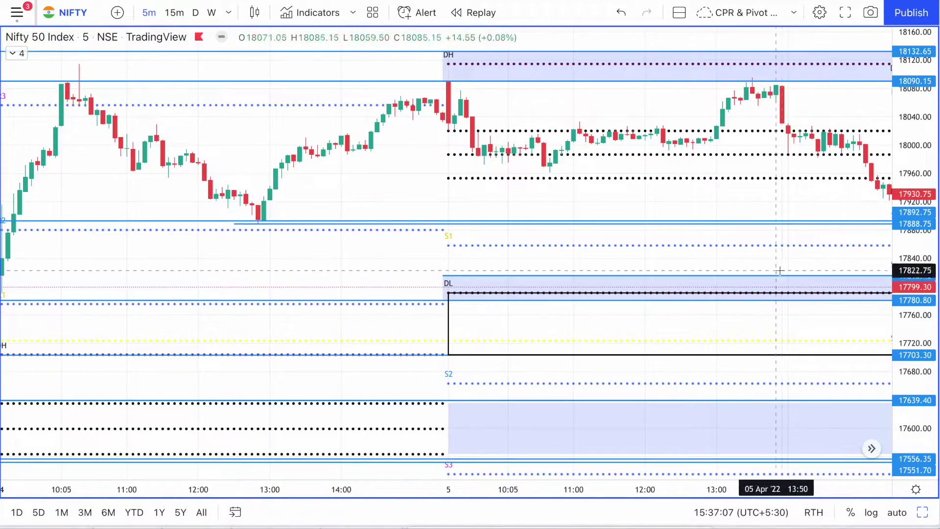
scroll(783, 273, "left", 3)
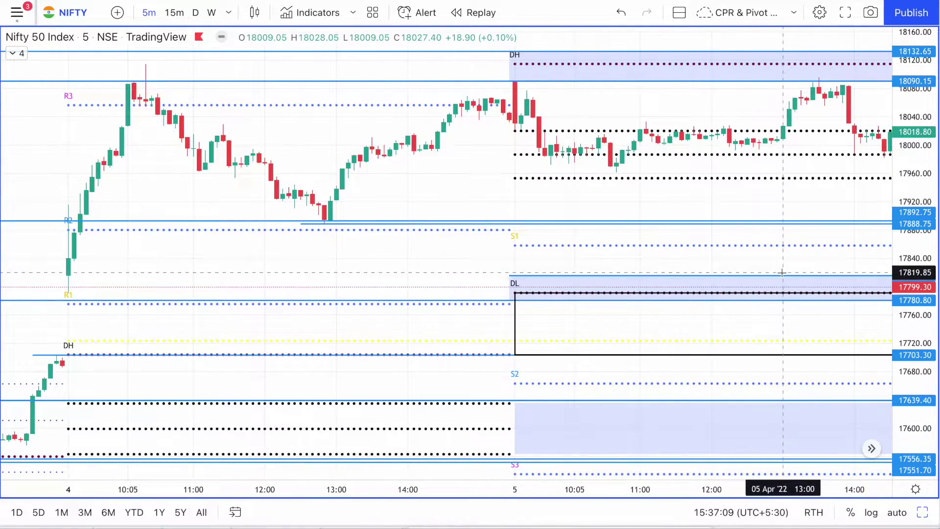
scroll(782, 273, "right", 10)
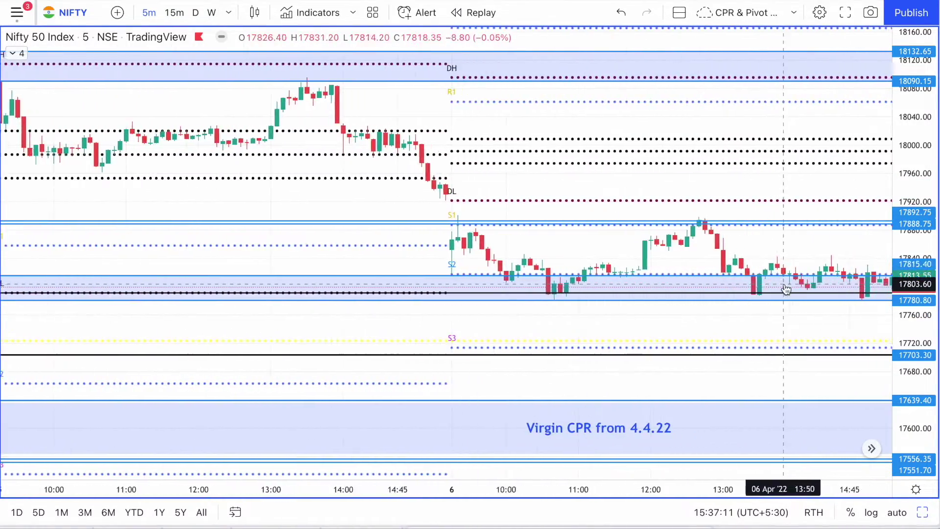
scroll(786, 288, "right", 4)
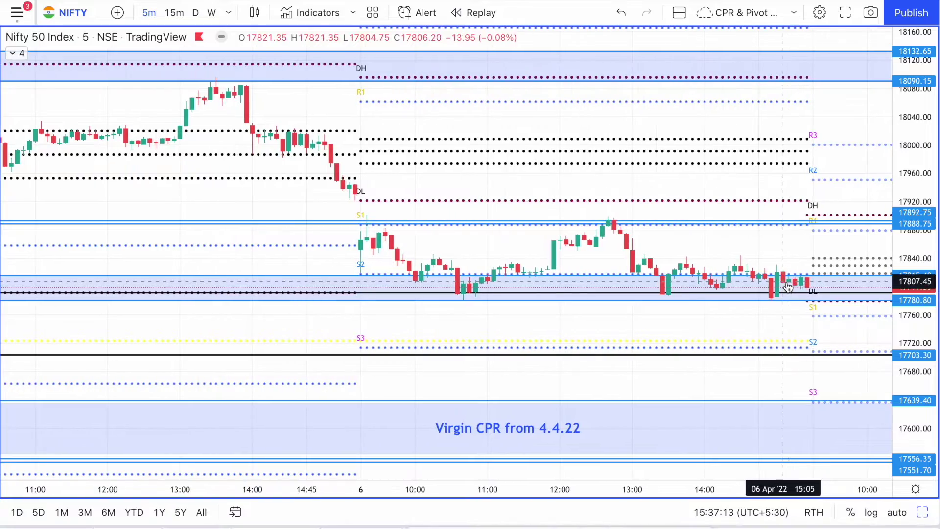
mouse_move(933, 369)
left_mouse_down()
mouse_move(929, 387)
mouse_move(925, 369)
left_mouse_up()
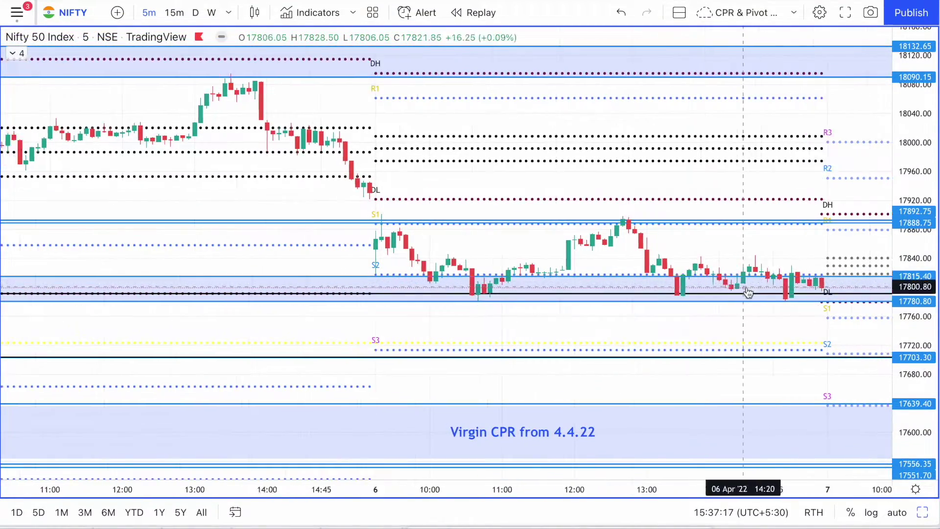
scroll(755, 299, "left", 15)
scroll(780, 299, "left", 5)
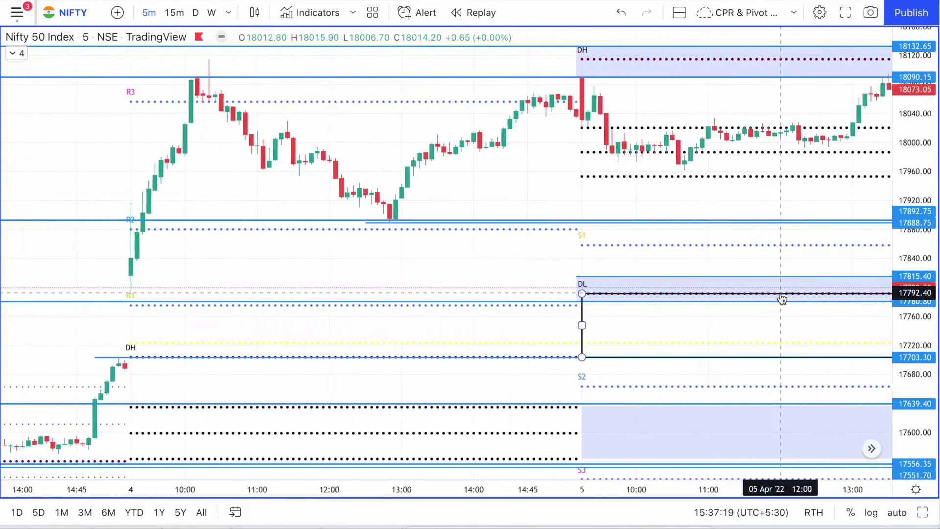
scroll(782, 299, "right", 17)
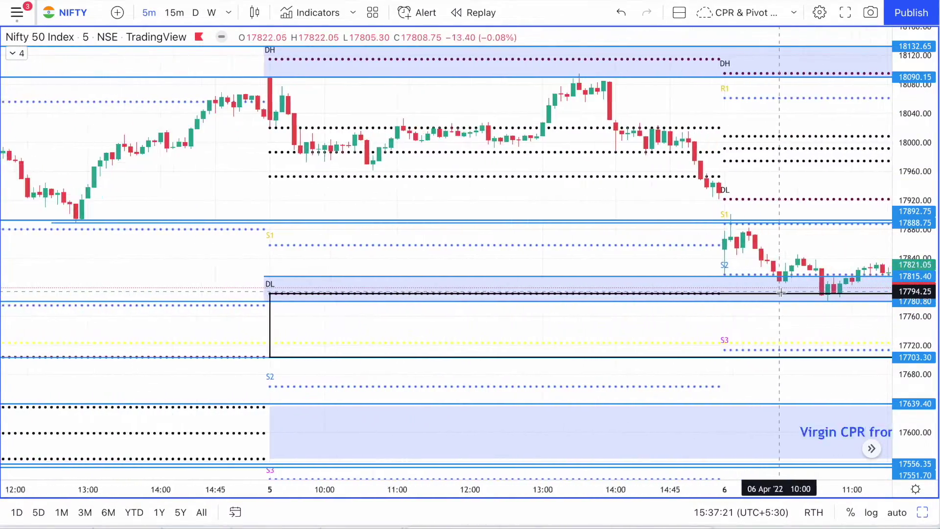
scroll(726, 295, "left", 12)
scroll(726, 294, "left", 7)
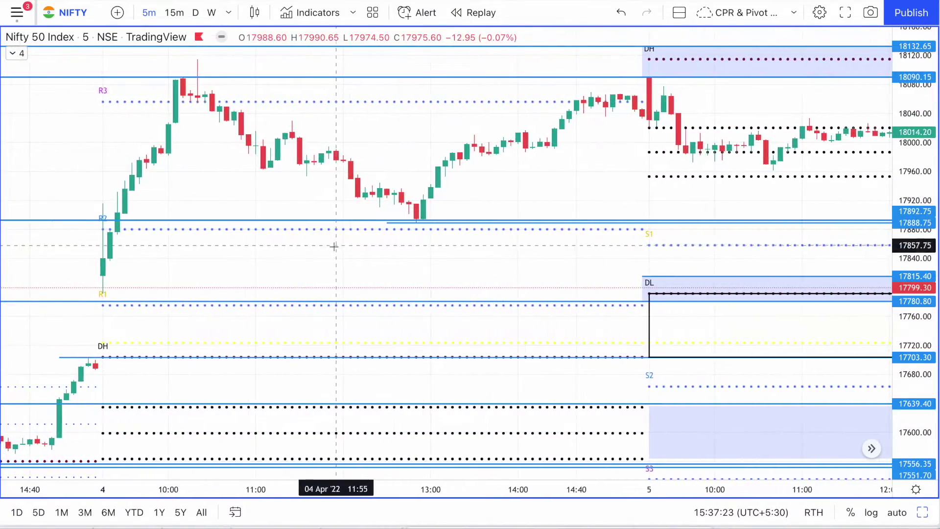
scroll(722, 308, "right", 17)
scroll(723, 309, "right", 10)
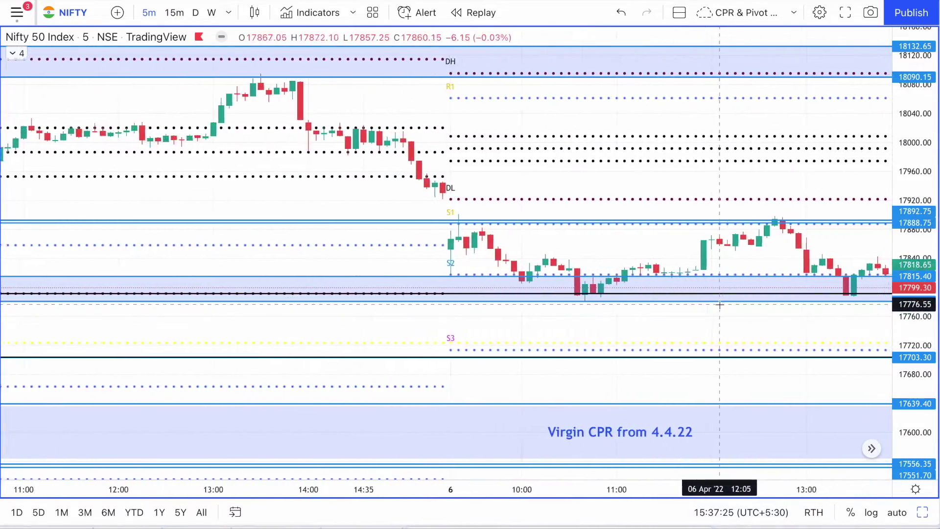
Measure the 6 April rise from the 10:40 low to the 12:40 high and the fall from the 09:20 high to the zone low.
scroll(719, 304, "right", 4)
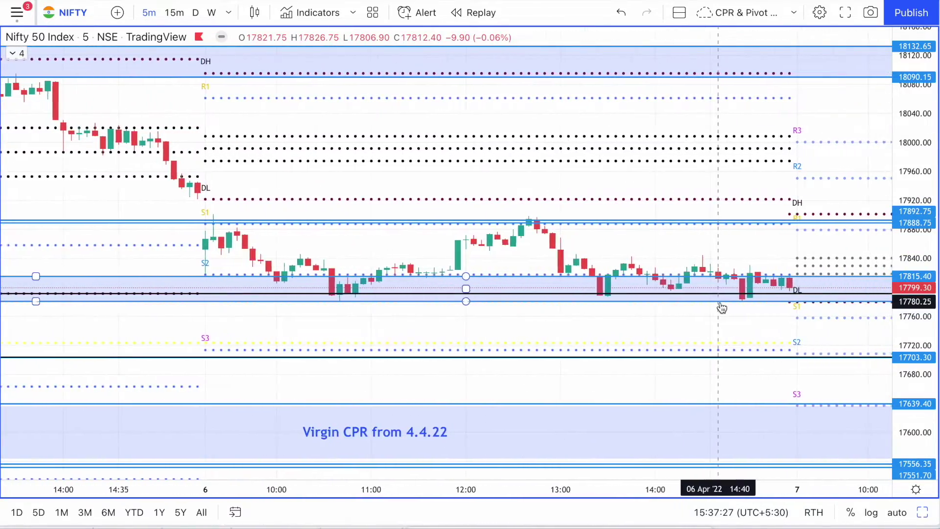
scroll(729, 316, "left", 2)
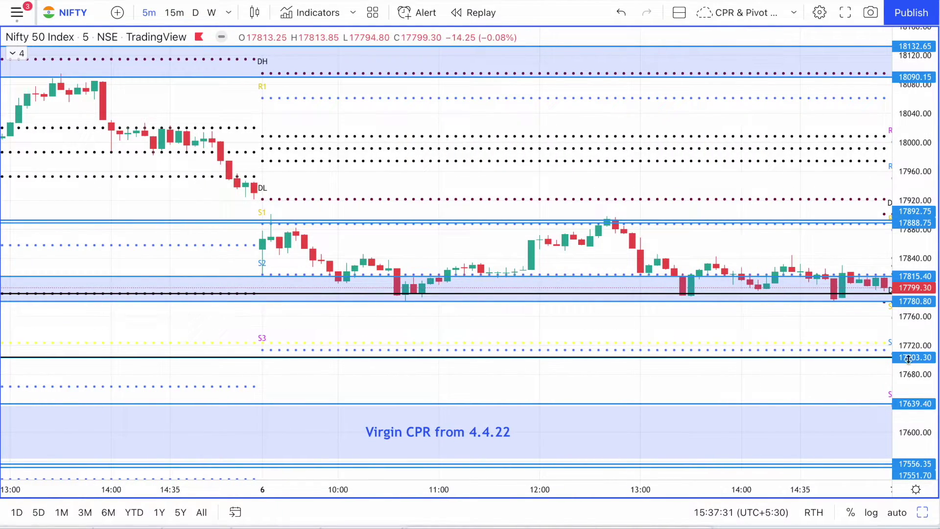
left_click_drag(928, 312, 929, 319)
scroll(749, 342, "up", 2)
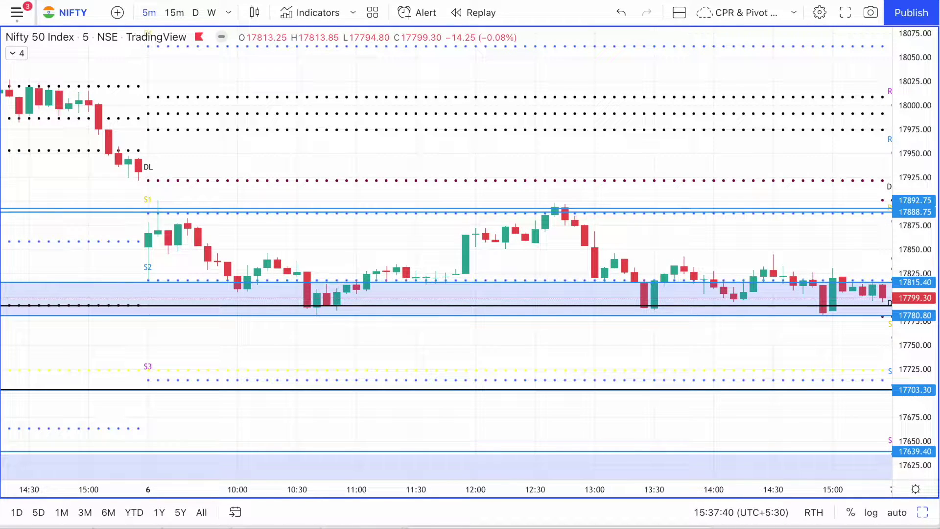
left_click(333, 317, "shift")
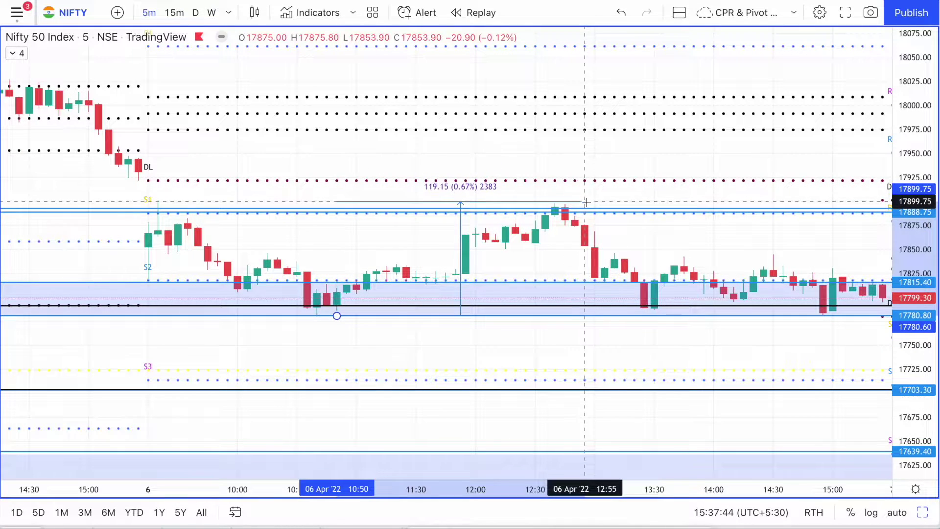
left_click(588, 204)
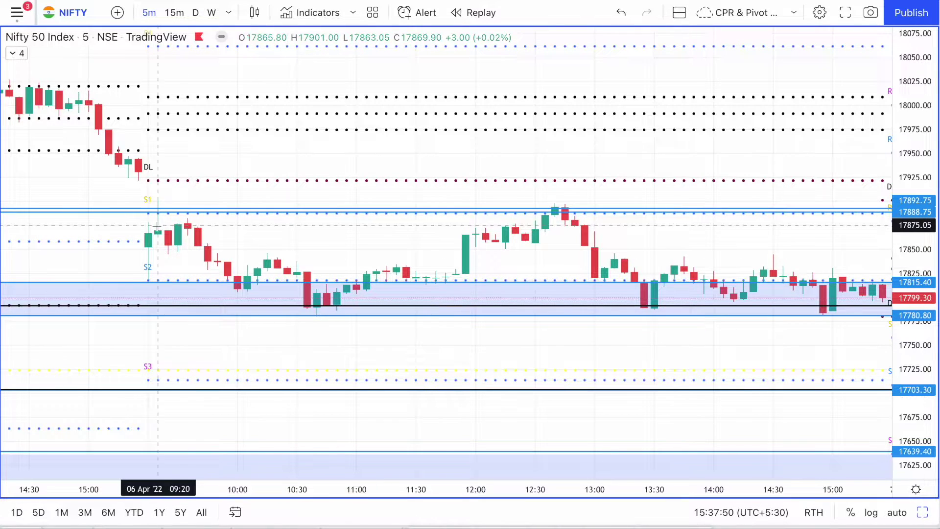
left_click(139, 200, "shift")
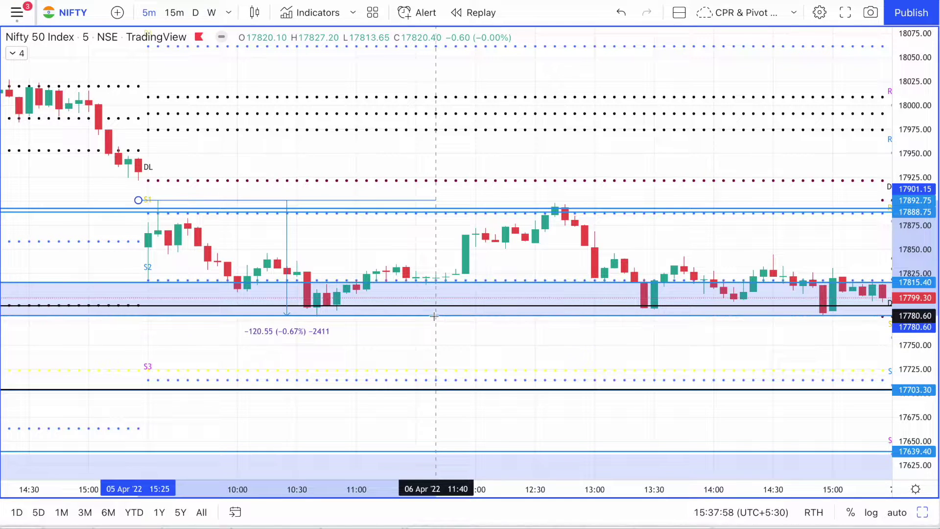
left_click(434, 316)
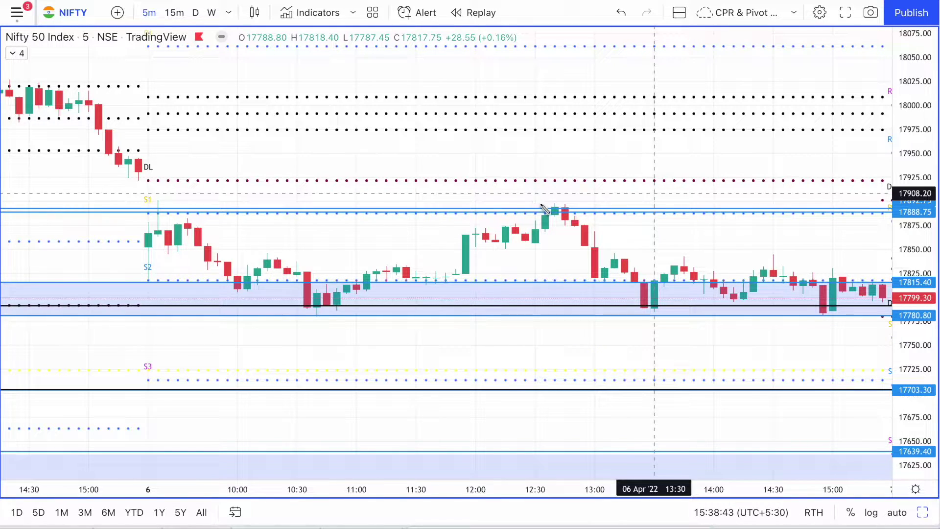
Mark the 6 April high around 12:40 and the 4 April low at 12:55 on the 17888.75 line with temporary drawings.
left_click_drag(545, 204, 582, 216)
left_click_drag(546, 191, 573, 231)
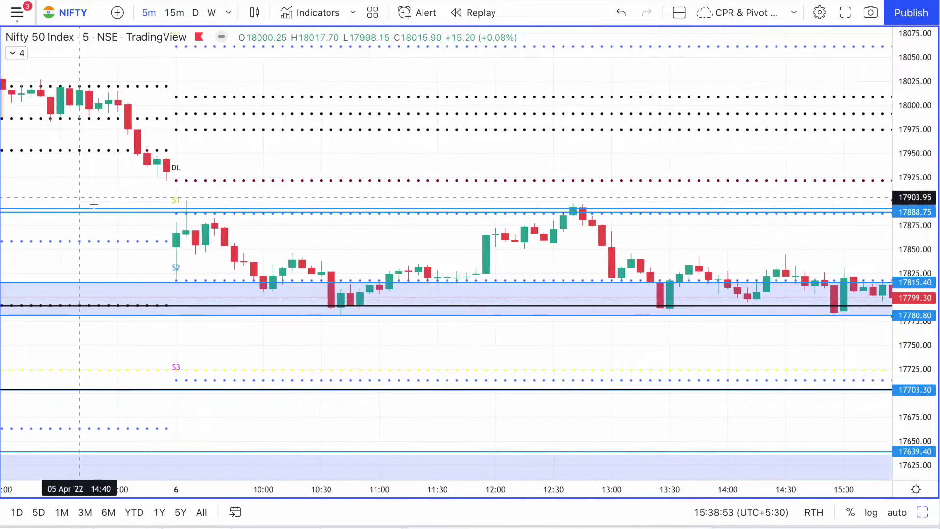
scroll(236, 214, "left", 15)
scroll(243, 211, "left", 3)
left_click(353, 215)
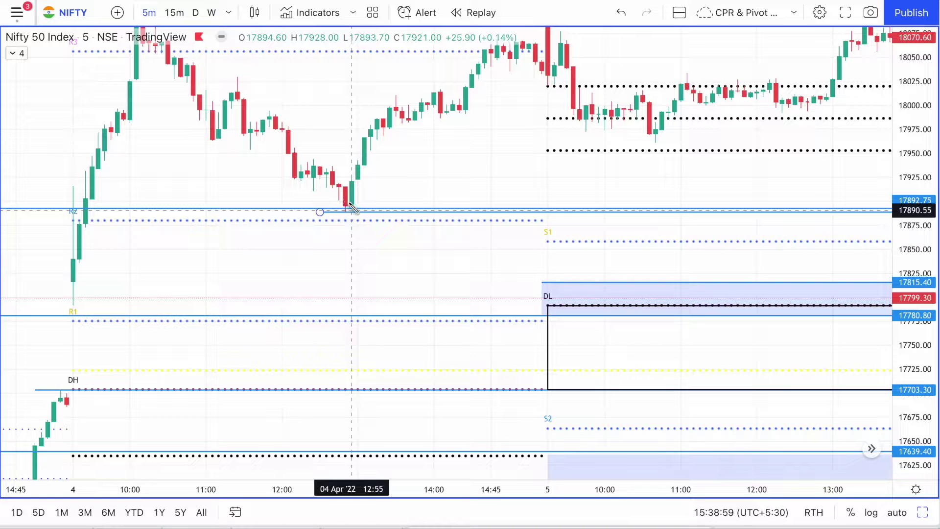
mouse_move(353, 198)
left_mouse_down()
mouse_move(338, 222)
mouse_move(359, 222)
mouse_move(360, 199)
mouse_move(345, 199)
left_mouse_up()
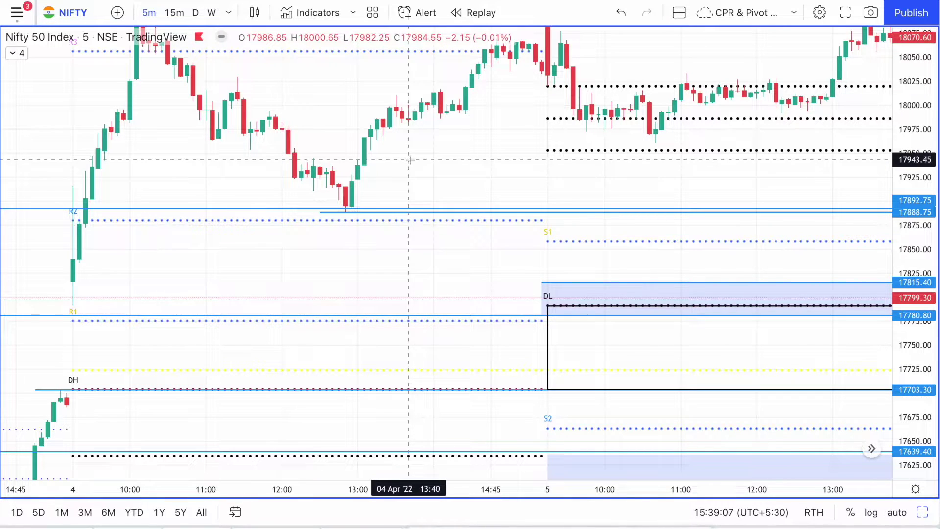
Box the 6 April 09:20 high at S1, circle the 12:40 high, label both R, and clear the drawings.
scroll(409, 159, "right", 8)
scroll(409, 160, "left", 5)
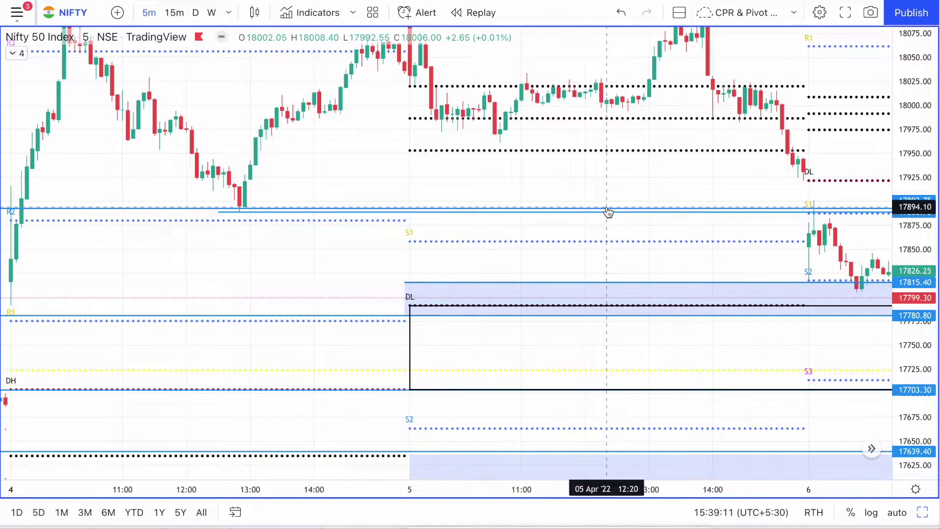
scroll(607, 211, "right", 8)
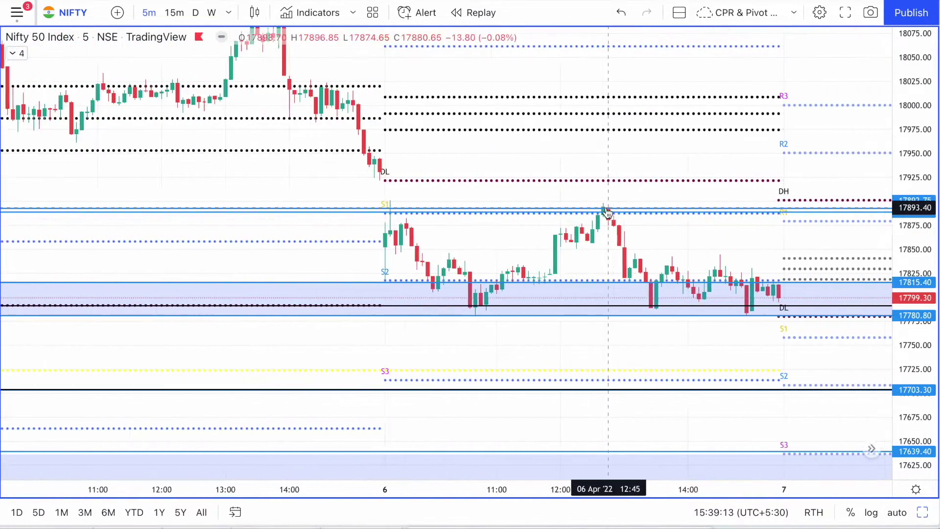
scroll(603, 213, "right", 3)
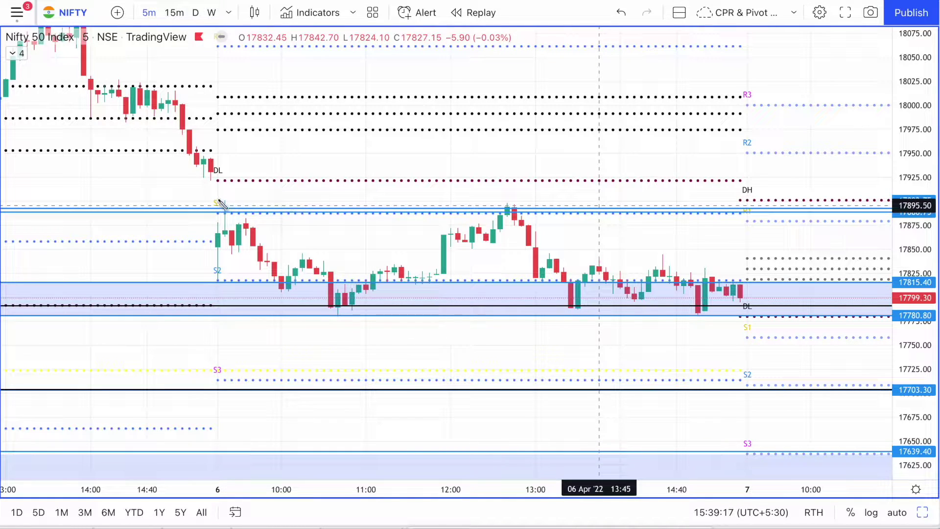
mouse_move(211, 196)
left_mouse_down()
mouse_move(226, 216)
mouse_move(208, 193)
mouse_move(244, 196)
mouse_move(261, 220)
left_mouse_up()
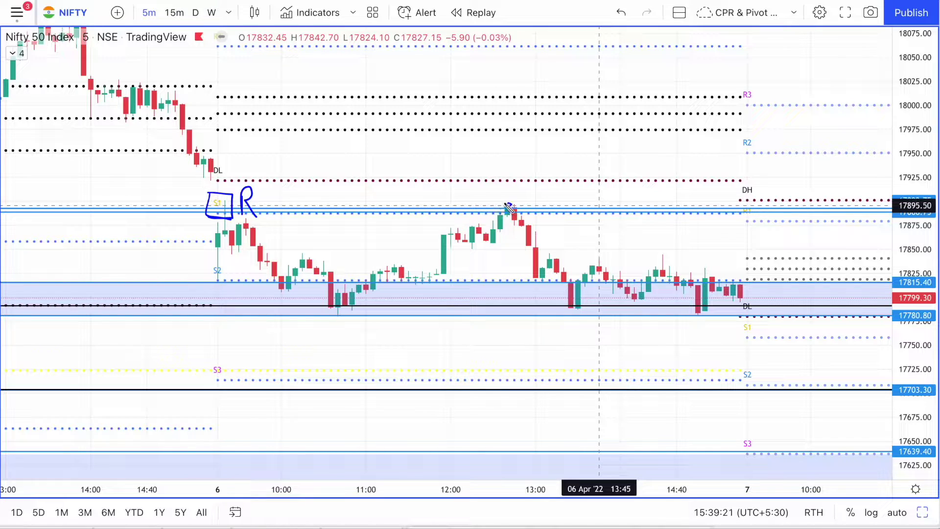
mouse_move(504, 205)
left_mouse_down()
mouse_move(522, 216)
mouse_move(530, 202)
mouse_move(547, 222)
left_mouse_up()
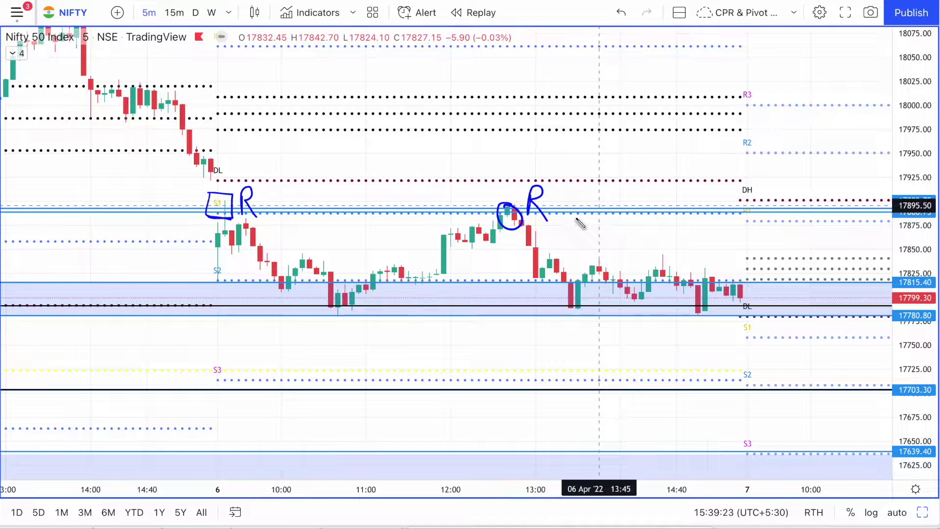
key("Escape")
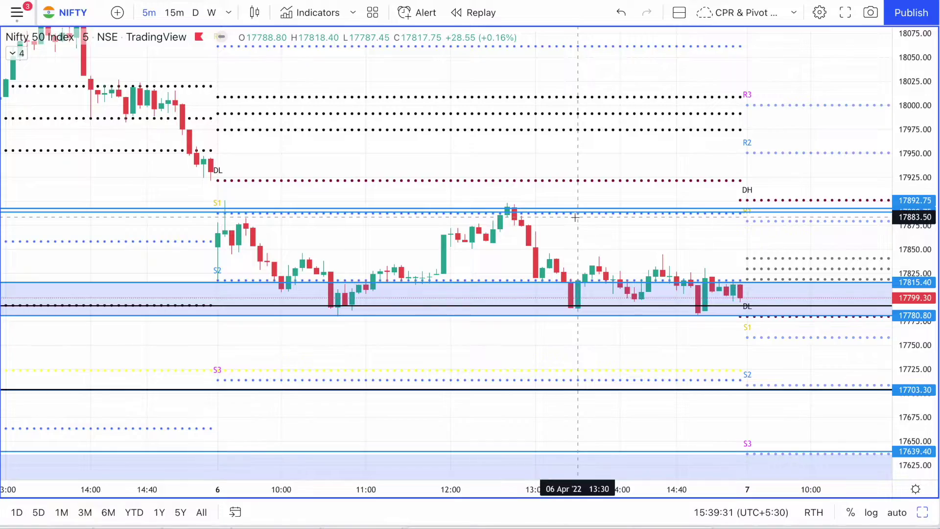
Measure the price rise from the 4 April 12:55 low at the 17888.75 line up to the early 5 April highs.
scroll(576, 221, "down", 5)
scroll(575, 217, "up", 4)
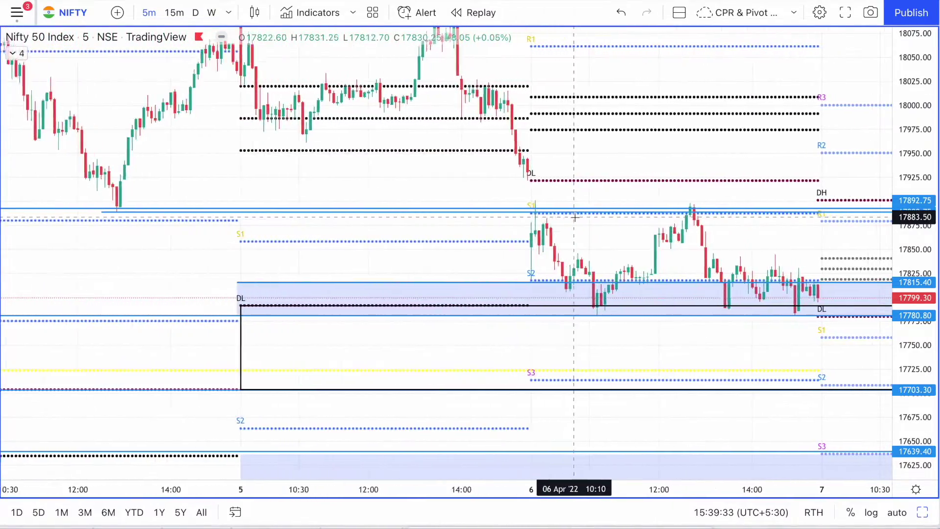
scroll(575, 217, "left", 10)
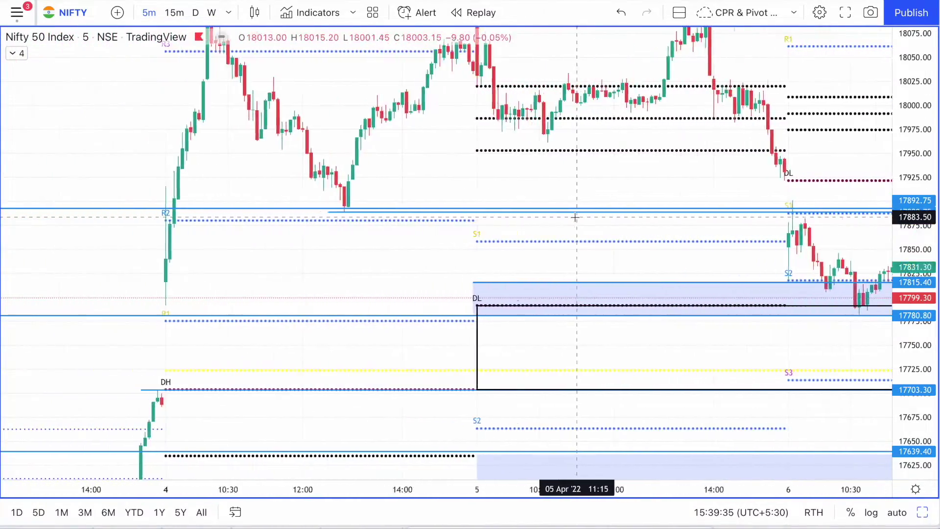
scroll(575, 217, "right", 3)
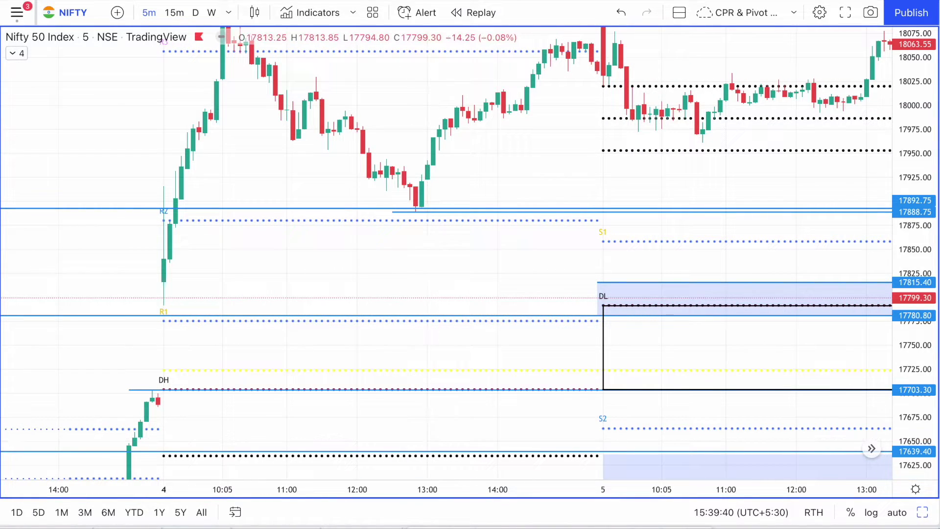
left_click(428, 212, "shift")
left_click(662, 39)
scroll(589, 192, "right", 2)
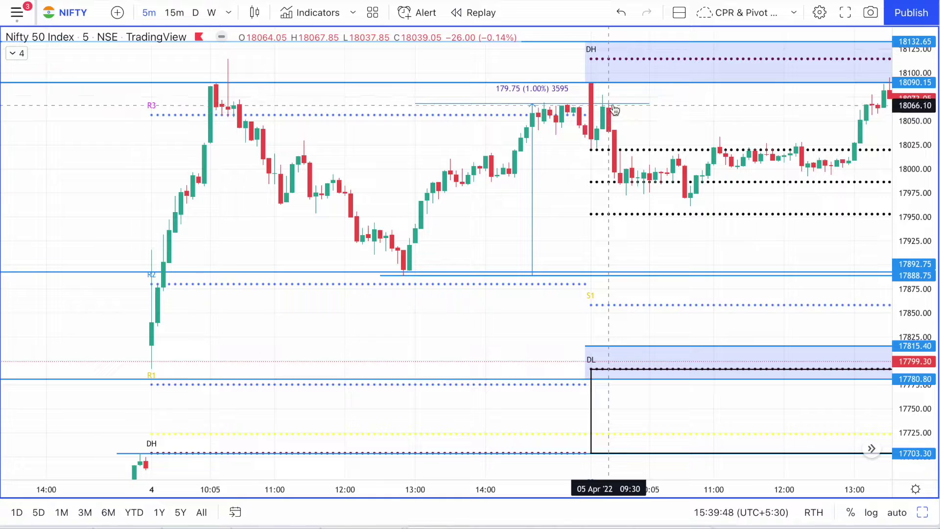
left_click(651, 105)
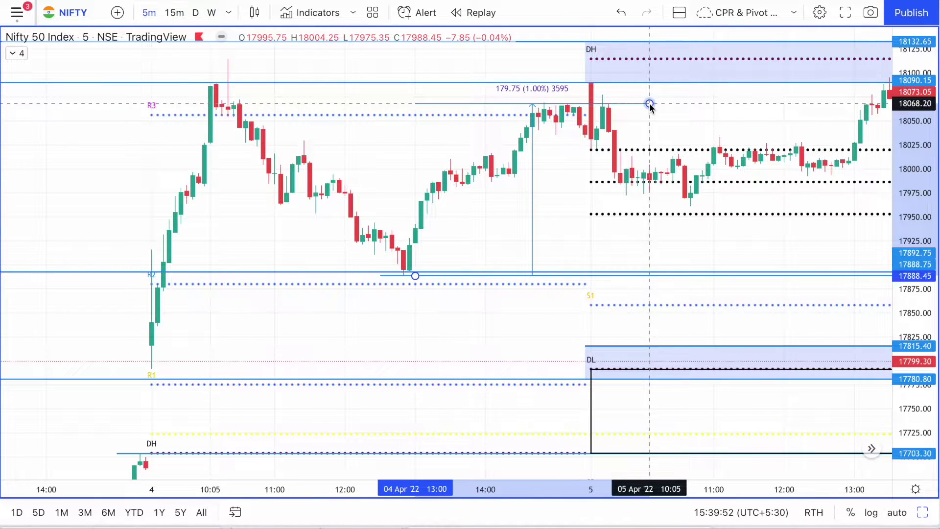
Lower the top edge of the black support box to 17780.80, keeping its bottom edge in place.
scroll(725, 188, "right", 10)
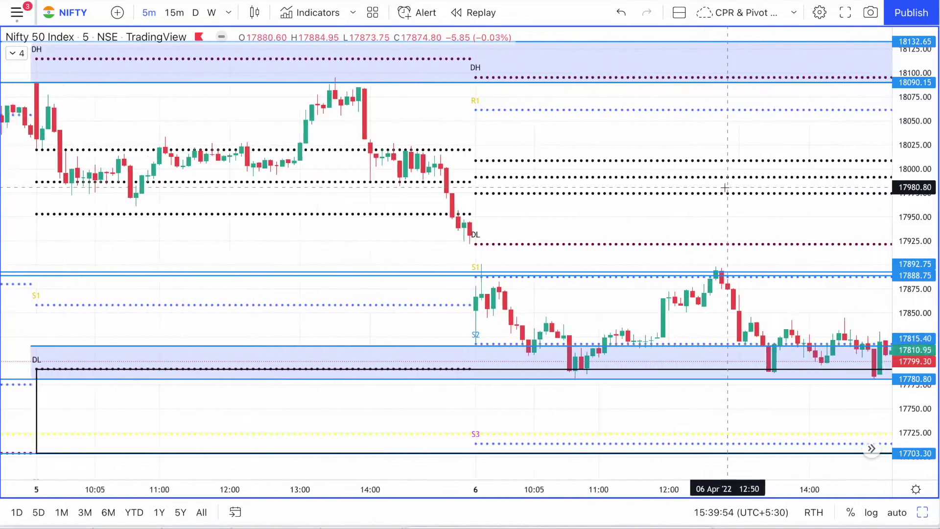
scroll(725, 187, "left", 2)
scroll(725, 187, "up", 3)
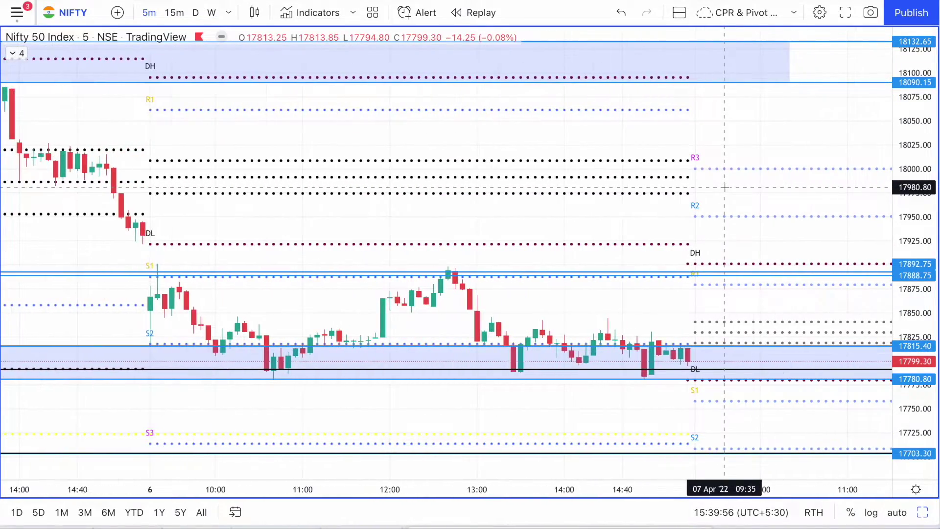
scroll(725, 187, "up", 3)
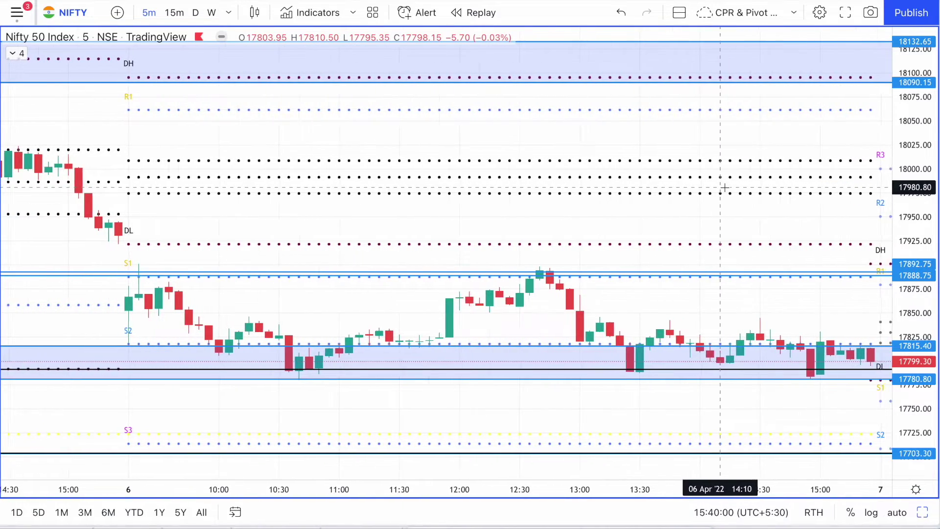
scroll(725, 187, "up", 1)
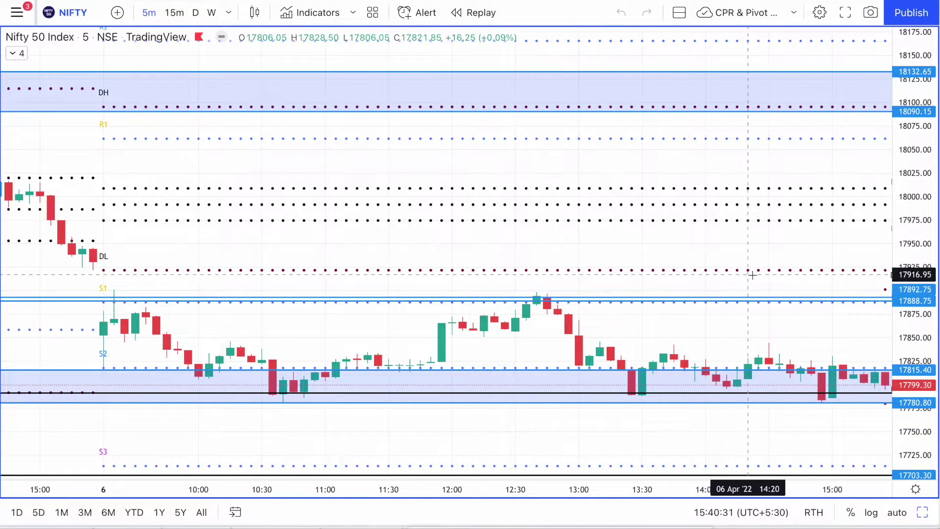
scroll(752, 275, "down", 2)
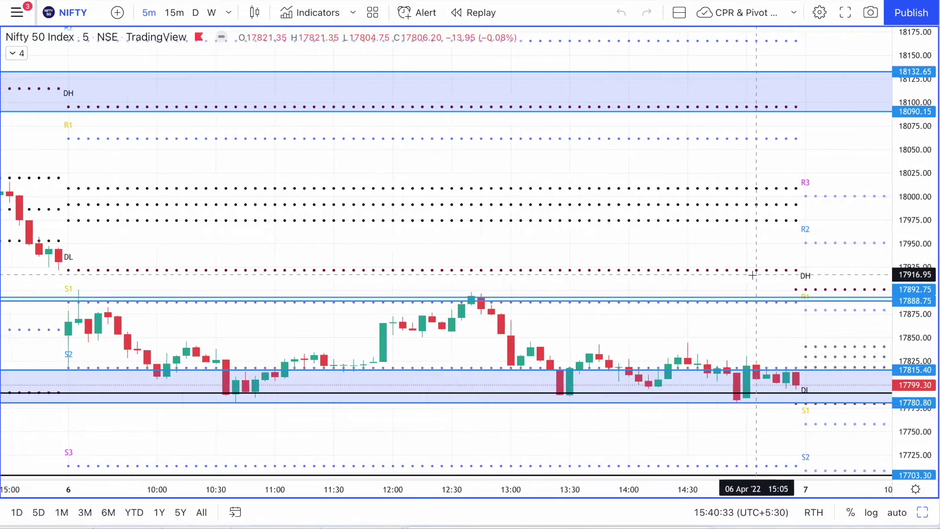
mouse_move(752, 275)
left_mouse_down()
mouse_move(695, 118)
mouse_move(733, 157)
left_mouse_up()
scroll(733, 157, "down", 1)
left_click(889, 313)
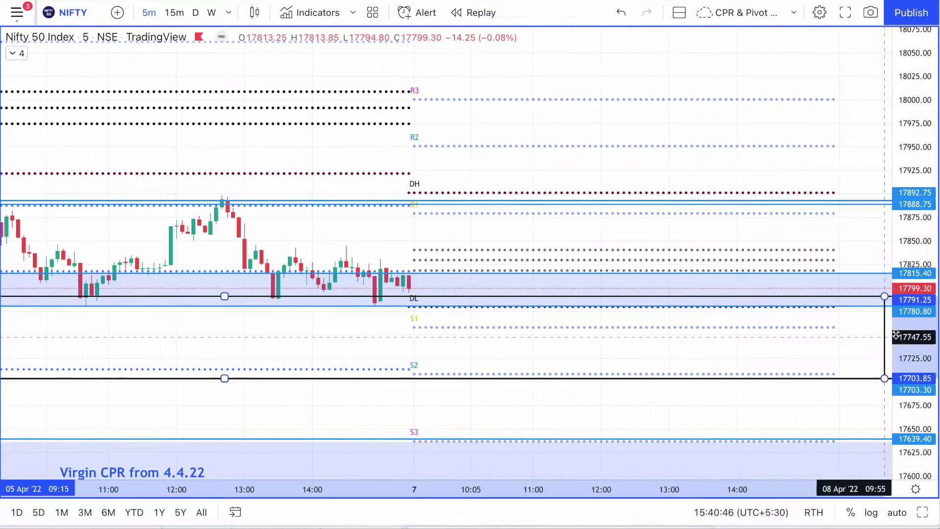
scroll(285, 297, "down", 1)
mouse_move(227, 296)
left_mouse_down()
mouse_move(286, 297)
mouse_move(286, 321)
mouse_move(287, 308)
left_mouse_up()
Delete the shaded zone between 17780.80 and 17815.40 and lower the blue line on its upper edge to 17787.50.
left_click(471, 278)
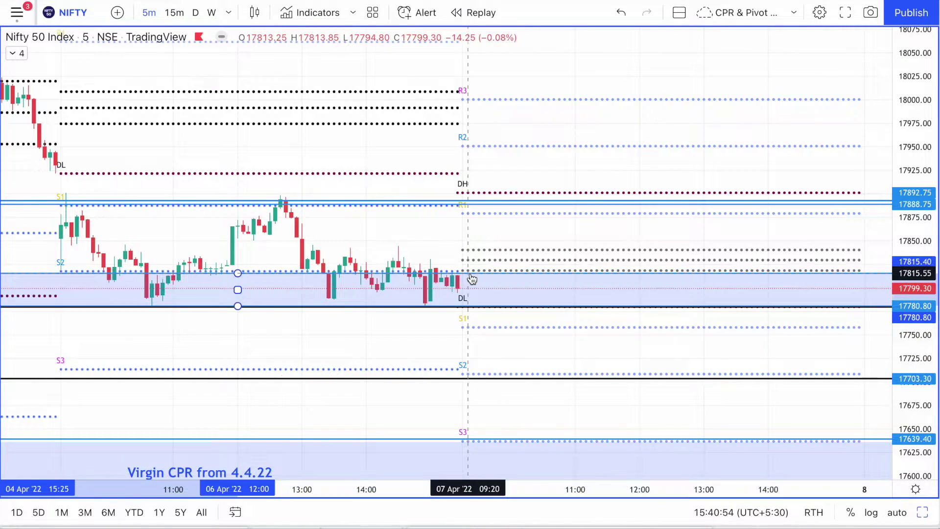
key("Delete")
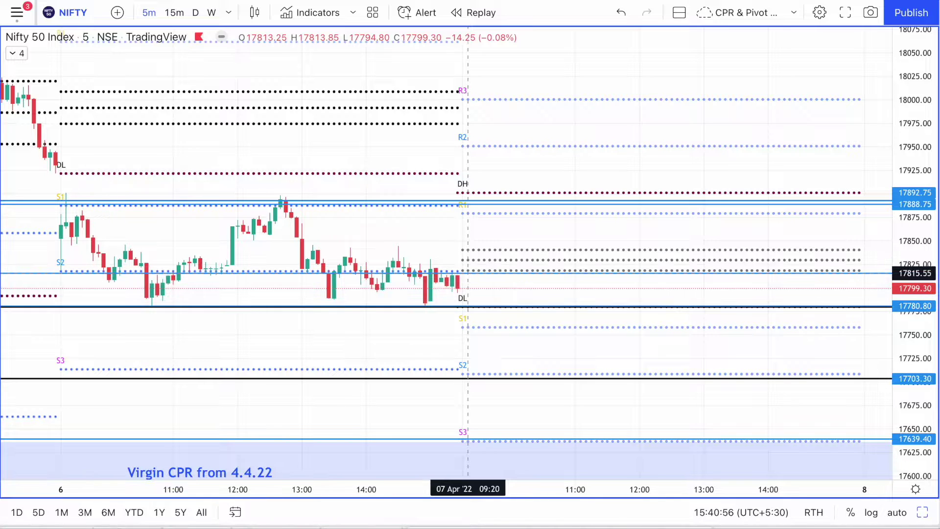
left_click_drag(479, 279, 477, 304)
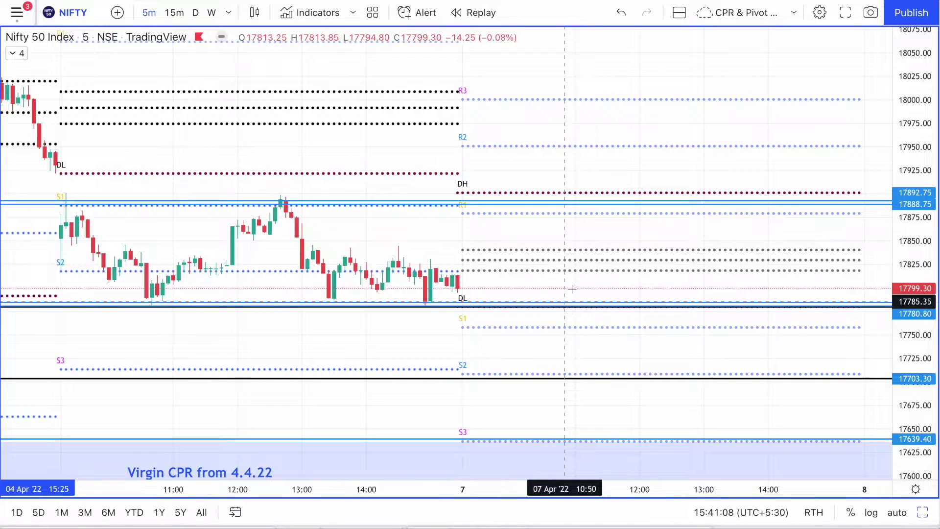
left_click_drag(571, 304, 571, 301)
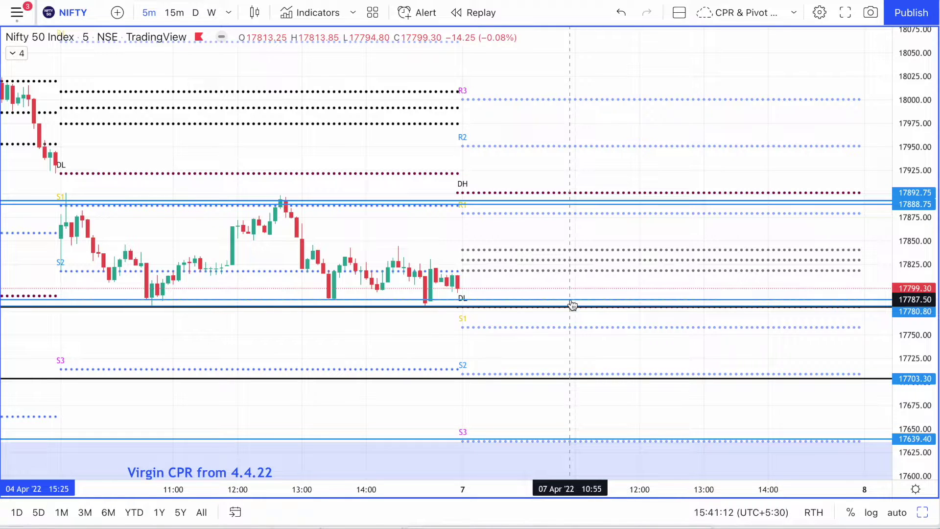
Raise the 17892.75 line to 17901.15 at the 7 April DH level and the 17888.75 line to 17894.65.
scroll(623, 185, "up", 2)
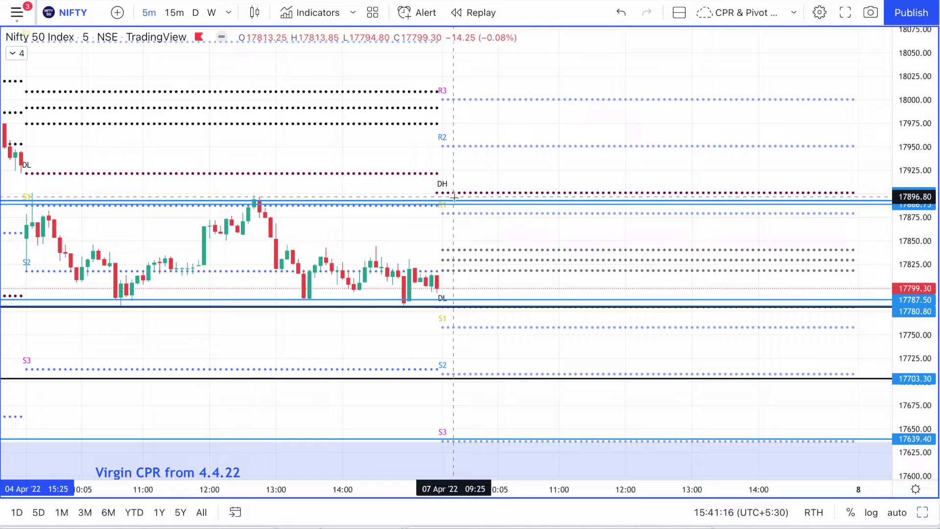
left_click_drag(457, 200, 457, 196)
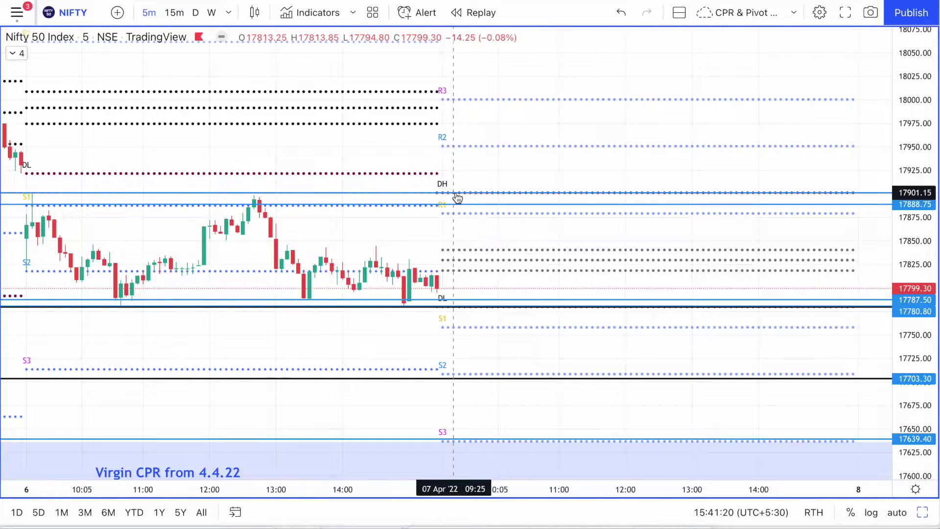
left_click_drag(455, 208, 456, 200)
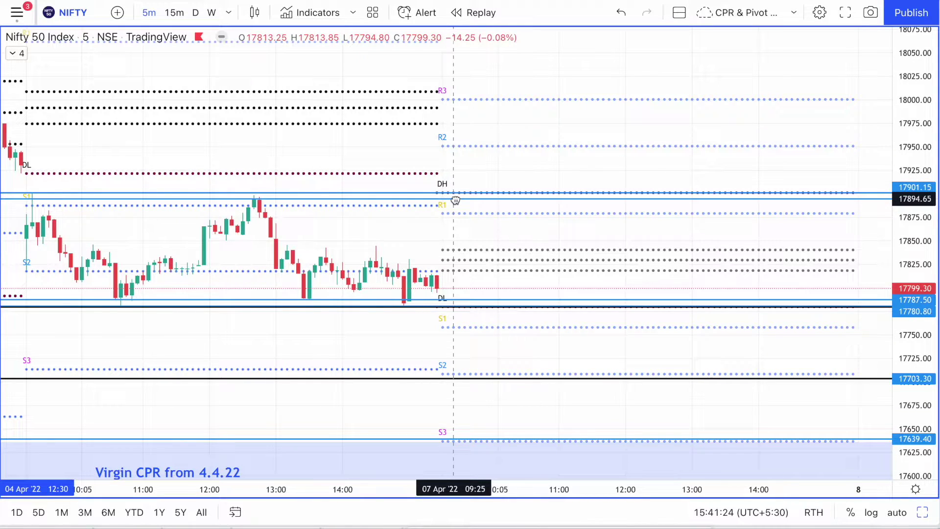
scroll(601, 223, "down", 5)
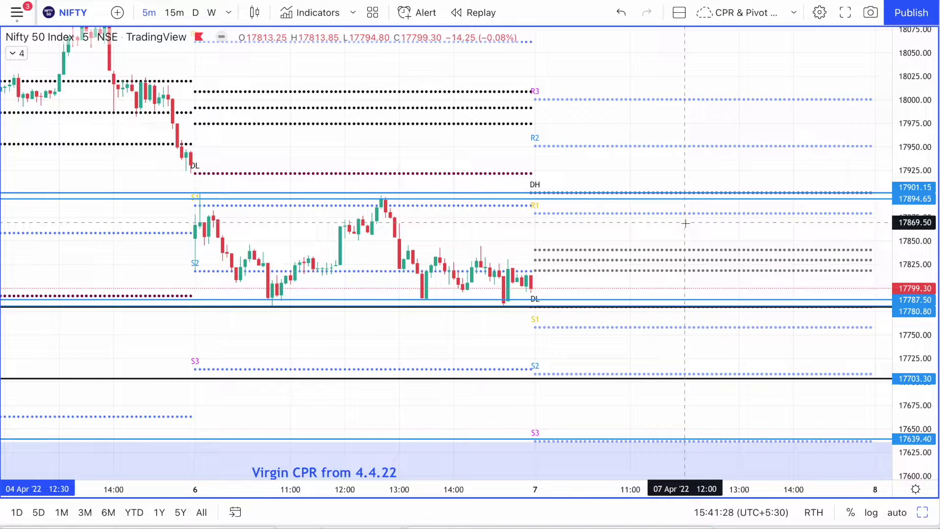
Draw a shaded zone from 18009.00 to 17973.75 beside the 6 April CPR lines, spanning 7 April 09:15 to 8 April 09:50.
scroll(686, 223, "down", 1)
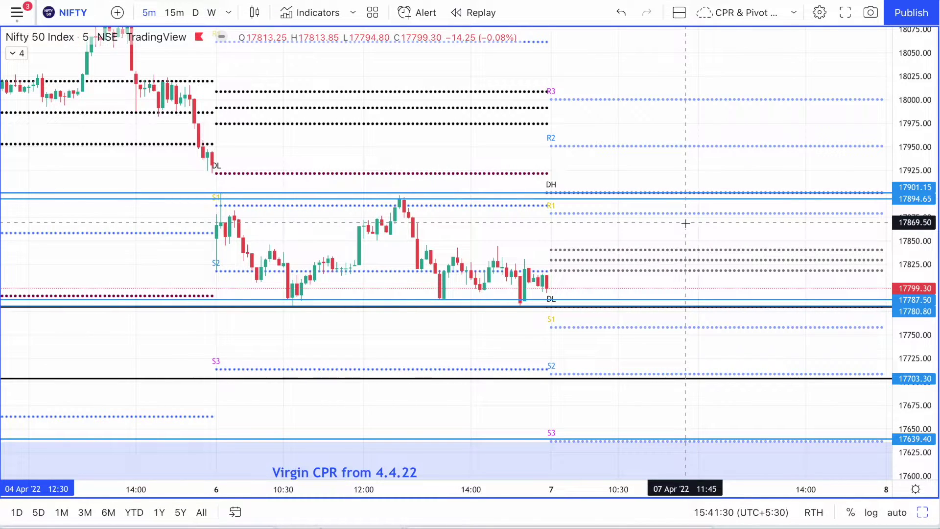
scroll(686, 223, "up", 4)
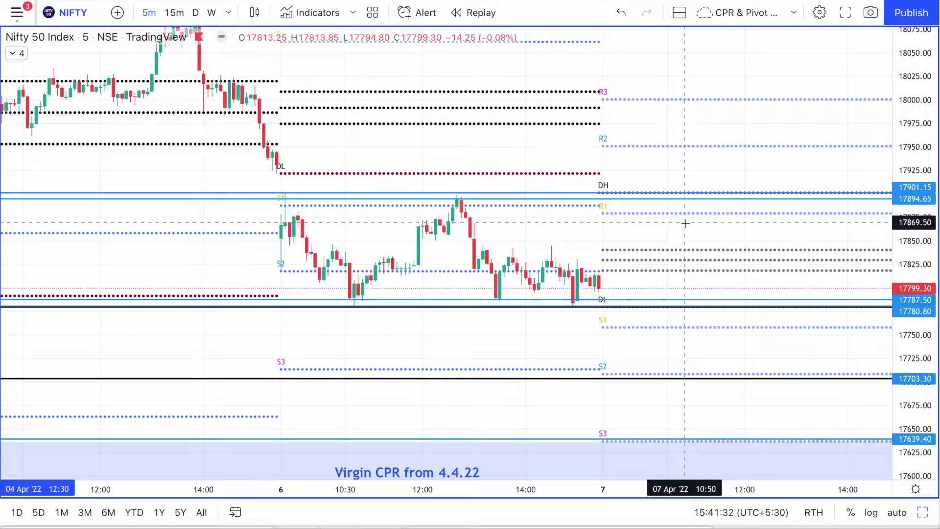
scroll(686, 223, "up", 1)
scroll(690, 211, "left", 5)
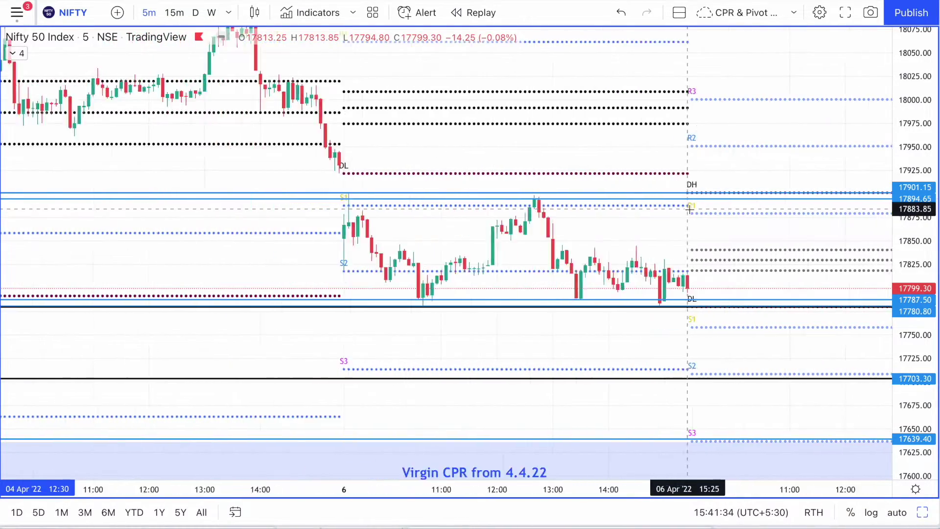
scroll(691, 211, "right", 3)
scroll(602, 123, "right", 2)
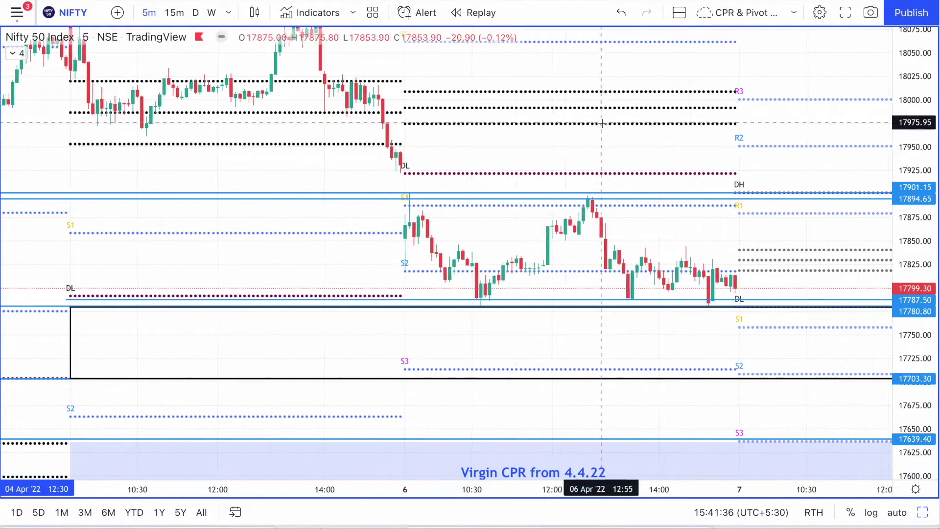
scroll(654, 84, "right", 5)
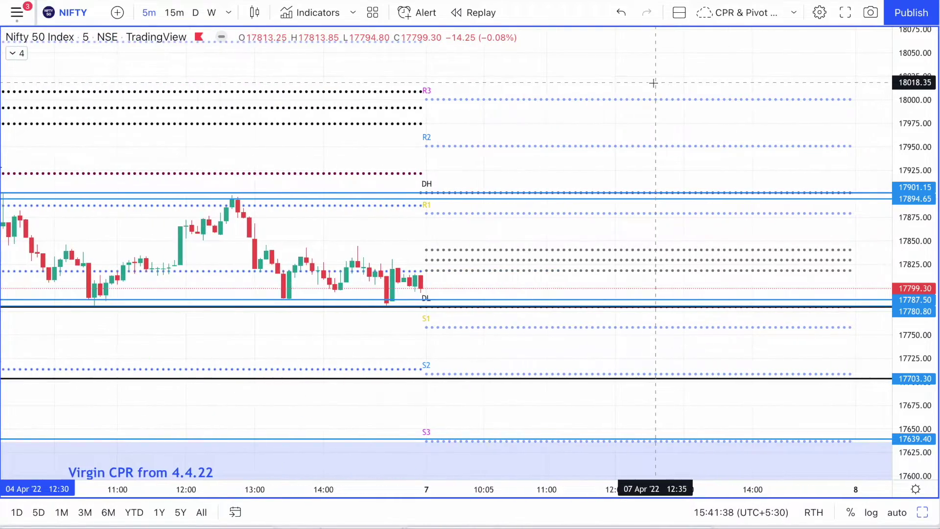
scroll(677, 157, "left", 5)
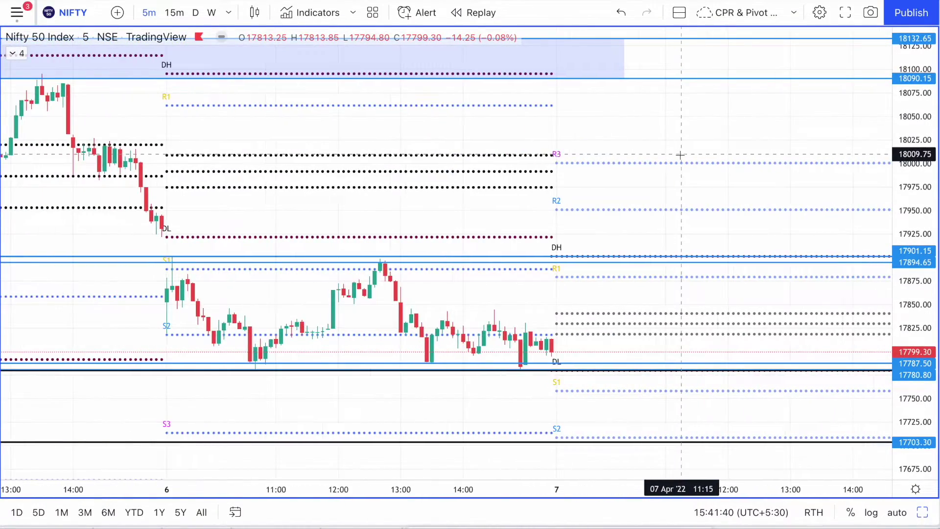
scroll(679, 155, "right", 3)
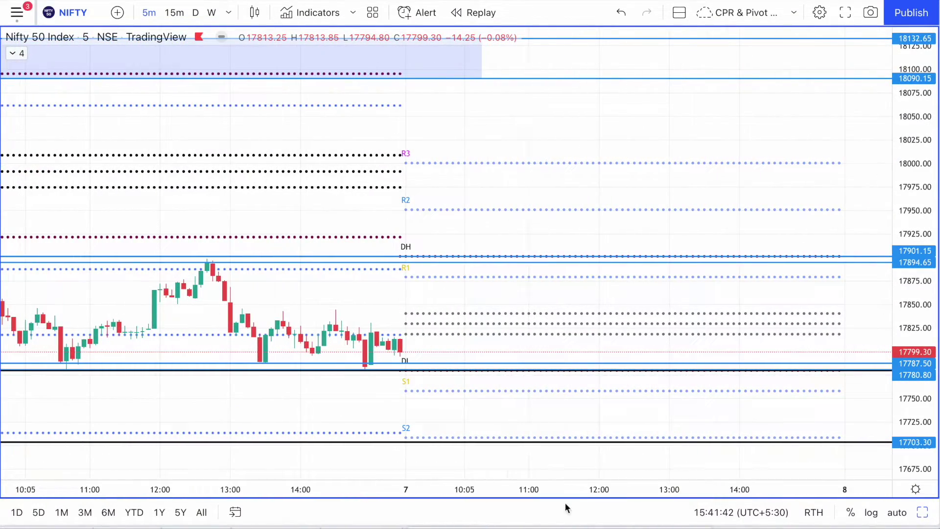
left_click(406, 154)
left_click(885, 188)
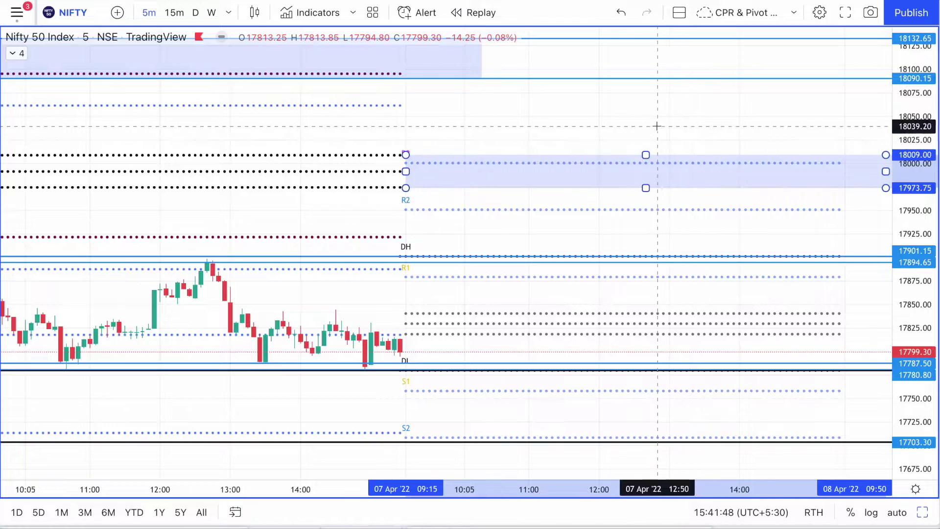
Extend the end of the shaded zone between 18132.85 and 18090.15 to 8 April 09:50.
left_click_drag(656, 125, 659, 235)
left_click_drag(484, 158, 888, 158)
scroll(561, 216, "left", 10)
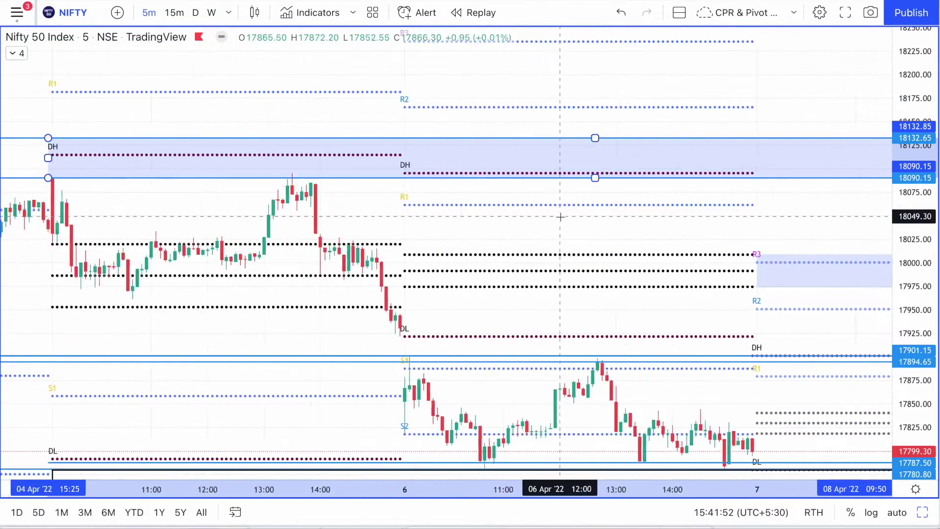
scroll(561, 216, "right", 10)
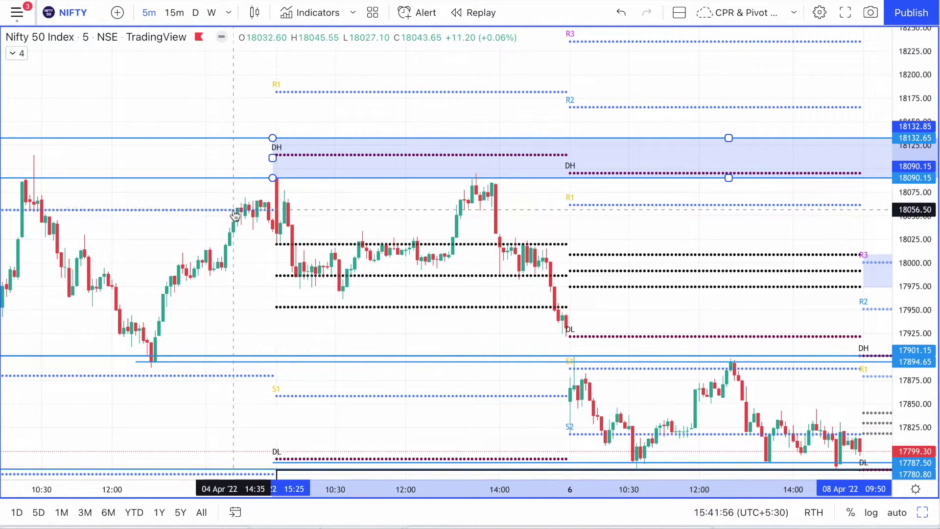
scroll(636, 243, "right", 10)
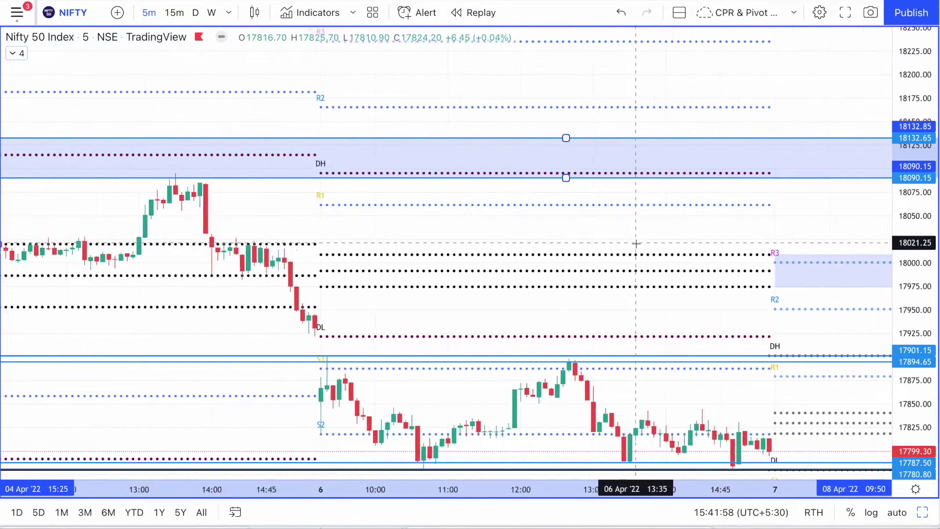
left_click_drag(636, 244, 522, 103)
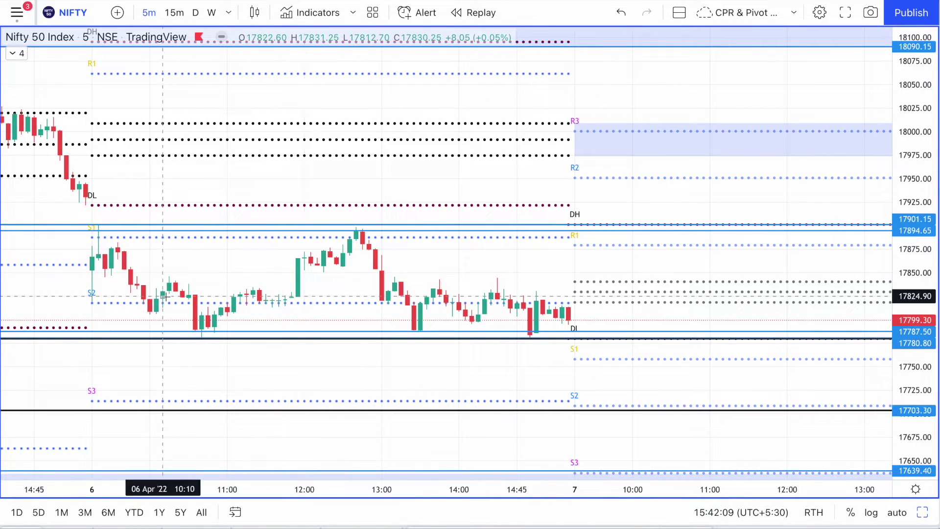
Try a horizontal ray at 17842.85 starting at 6 April 09:15, and delete it.
left_click(92, 279)
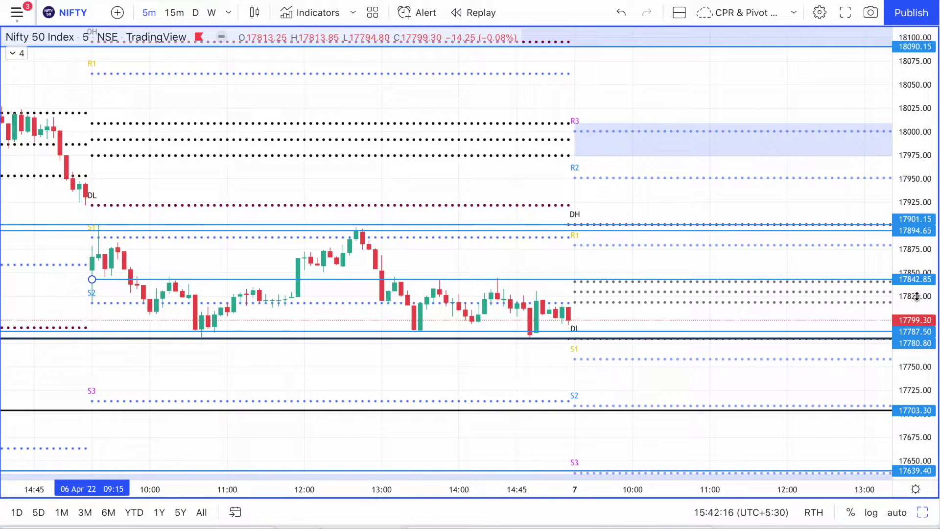
double_click(816, 283)
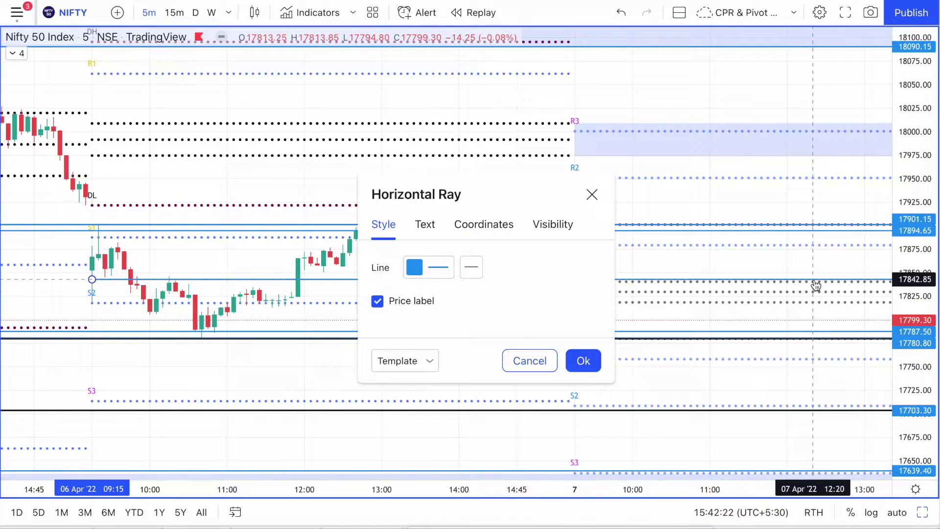
left_click(527, 359)
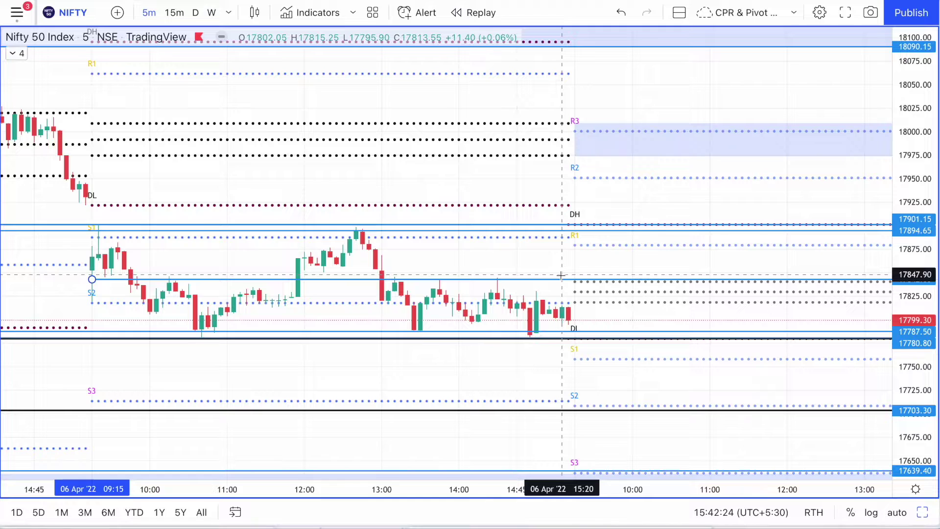
key("Delete")
Switch to the NIFTY BANK five-minute chart and bring the 6 April session into view with an enlarged price scale.
scroll(562, 275, "down", 2)
scroll(562, 275, "right", 5)
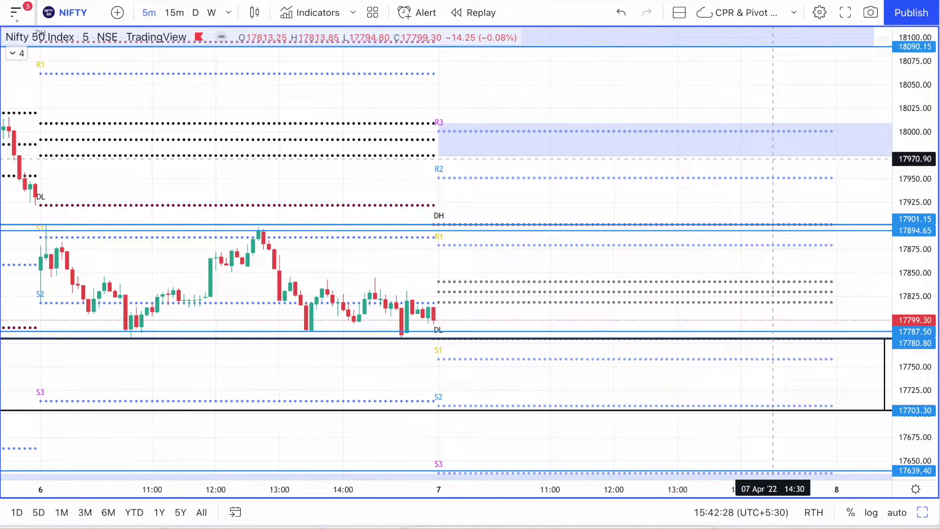
scroll(811, 275, "left", 3)
scroll(812, 275, "up", 2)
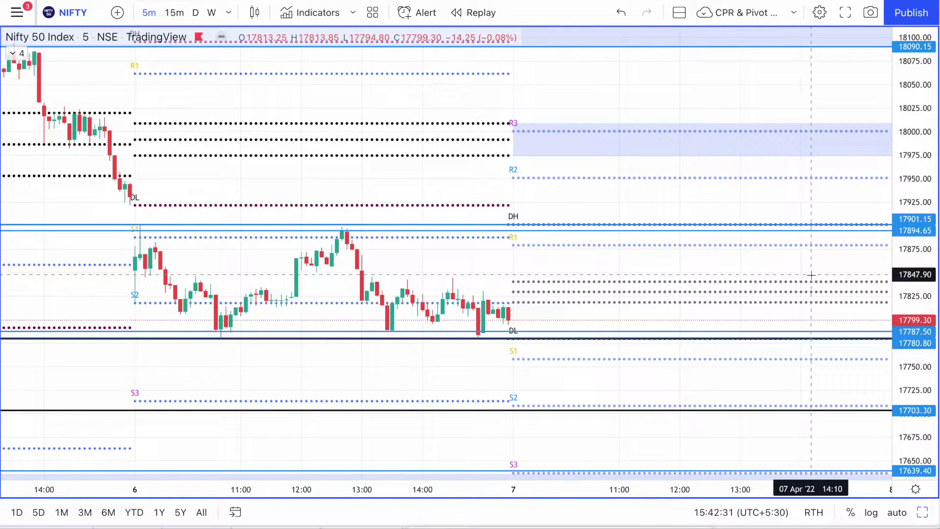
scroll(811, 276, "right", 2)
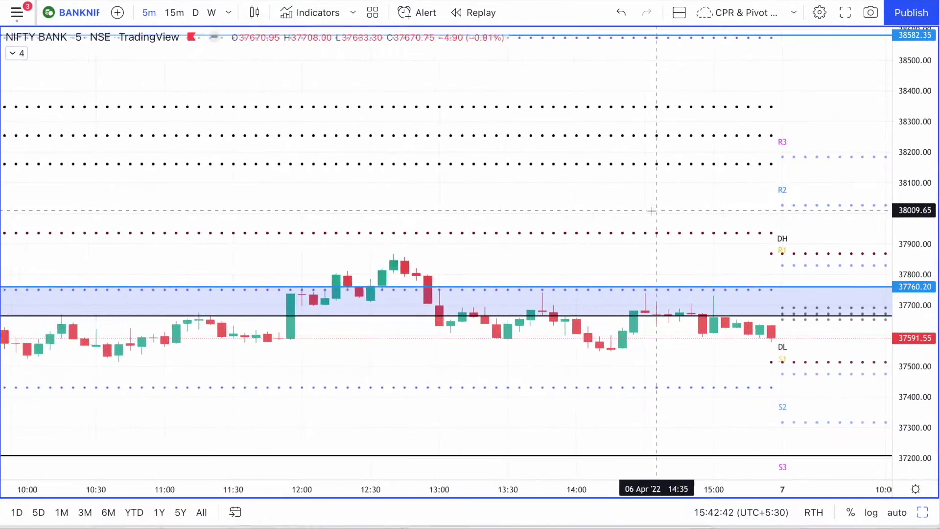
scroll(652, 211, "left", 5)
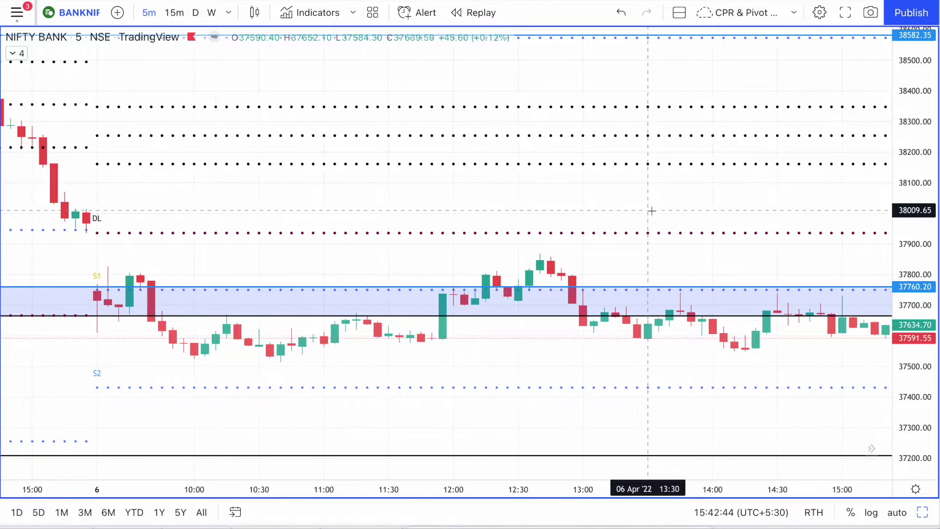
scroll(651, 210, "left", 2)
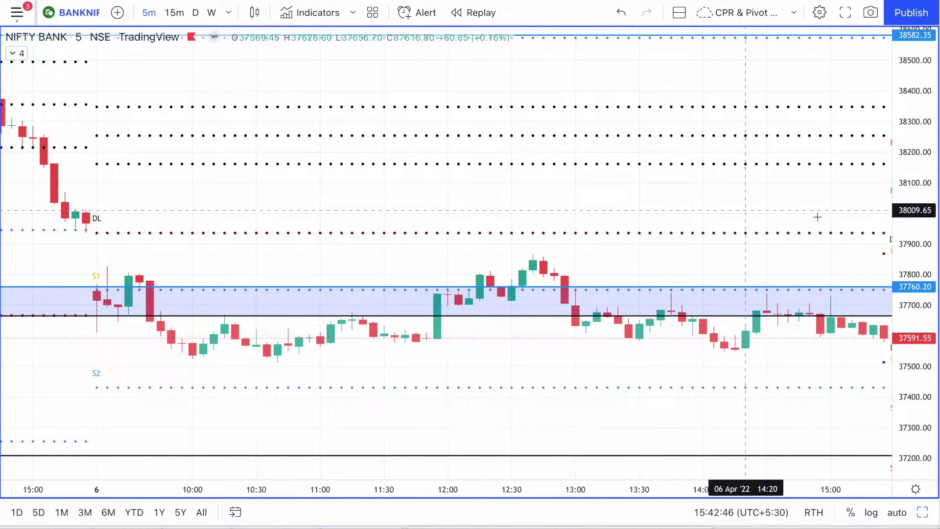
left_click_drag(911, 236, 917, 235)
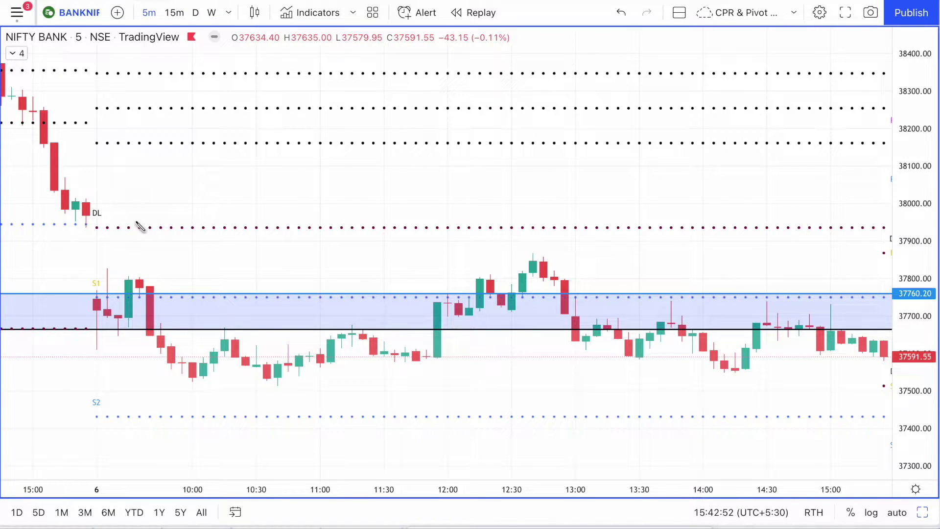
Mark the DL level with a freehand line from 09:15 to about 11:45 and draw two arrows at the first 6 April candle.
left_click(96, 224)
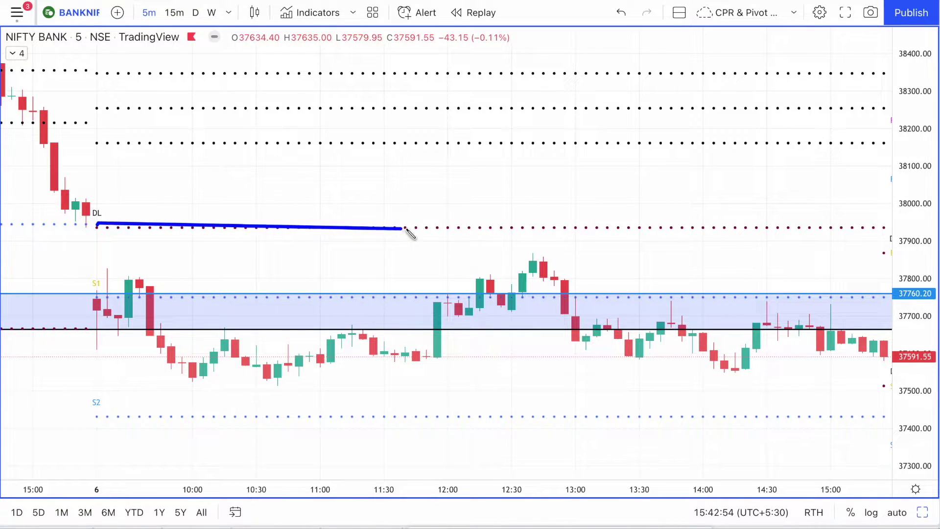
left_click(419, 223)
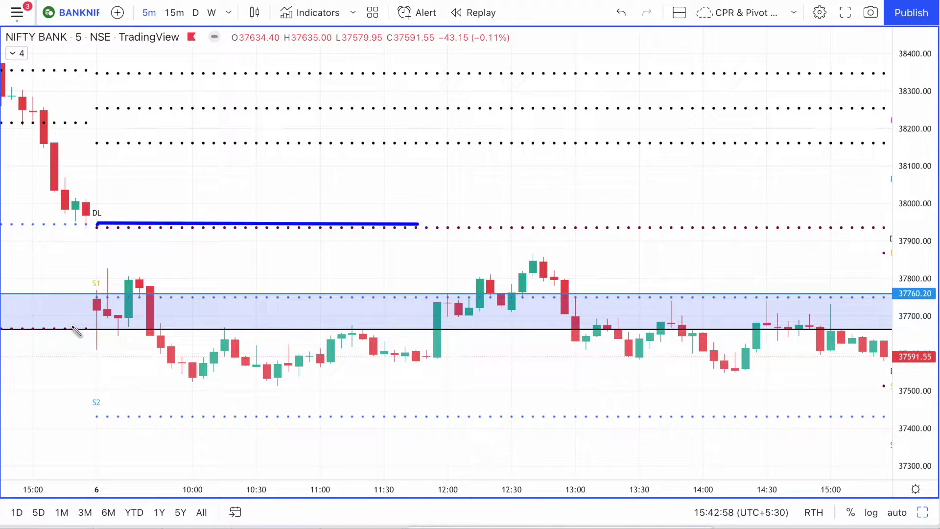
left_click_drag(49, 325, 79, 331)
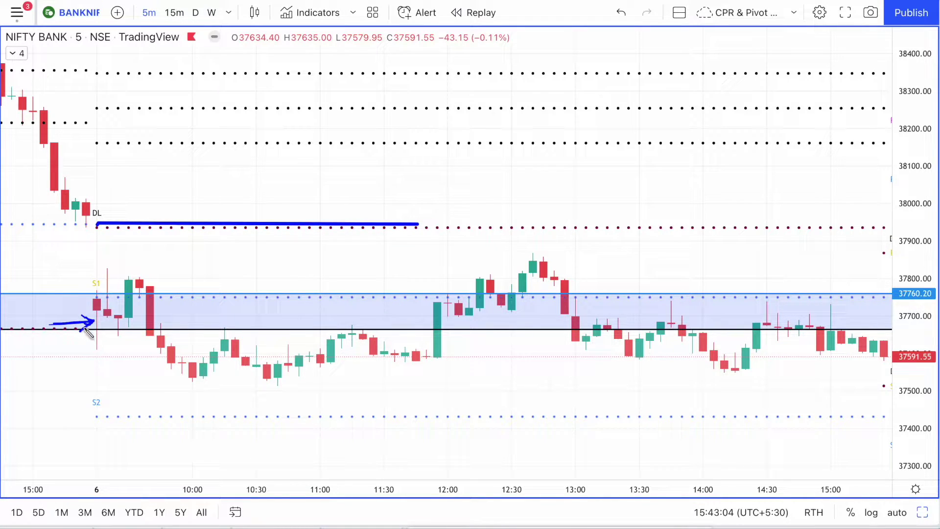
left_click_drag(54, 305, 91, 304)
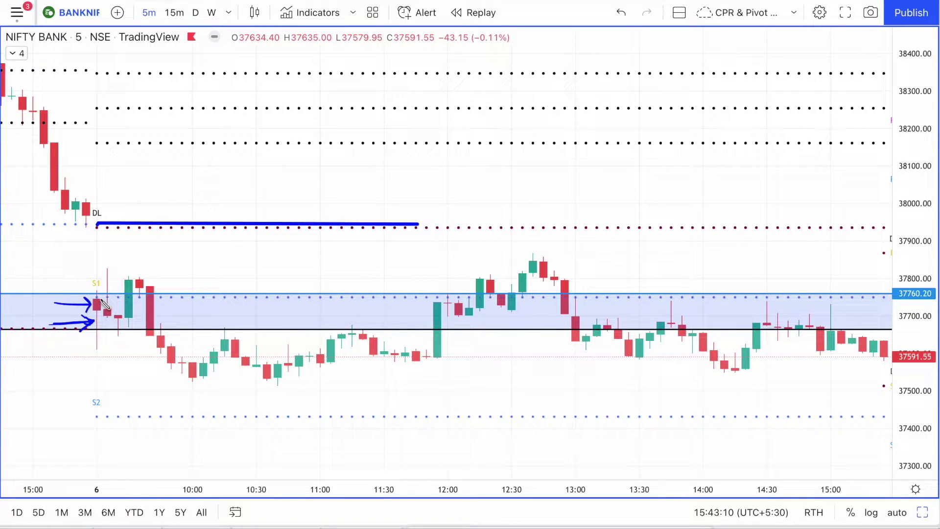
Circle the S1 label, highlight its level from 09:15 to about 11:10, and clear the pen markings.
mouse_move(98, 293)
left_mouse_down()
mouse_move(85, 287)
mouse_move(89, 276)
left_mouse_up()
left_click_drag(97, 300, 342, 300)
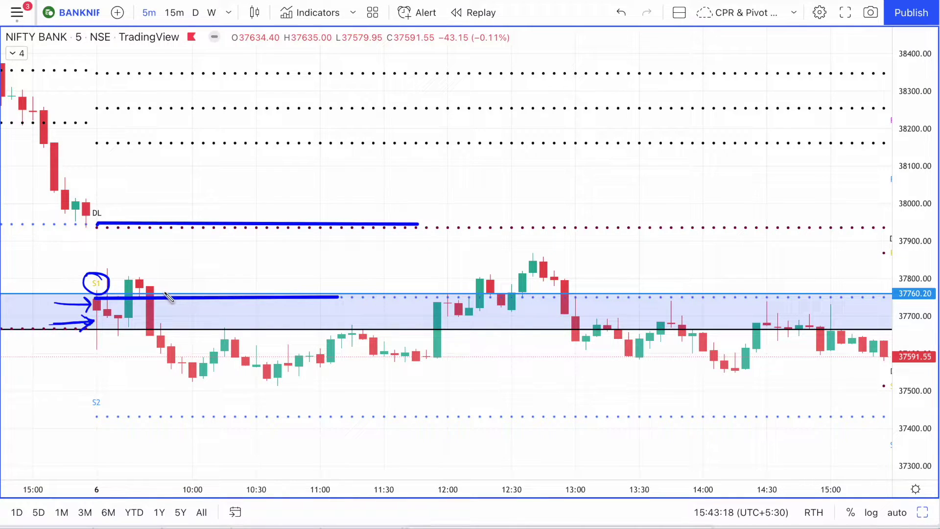
key("Escape")
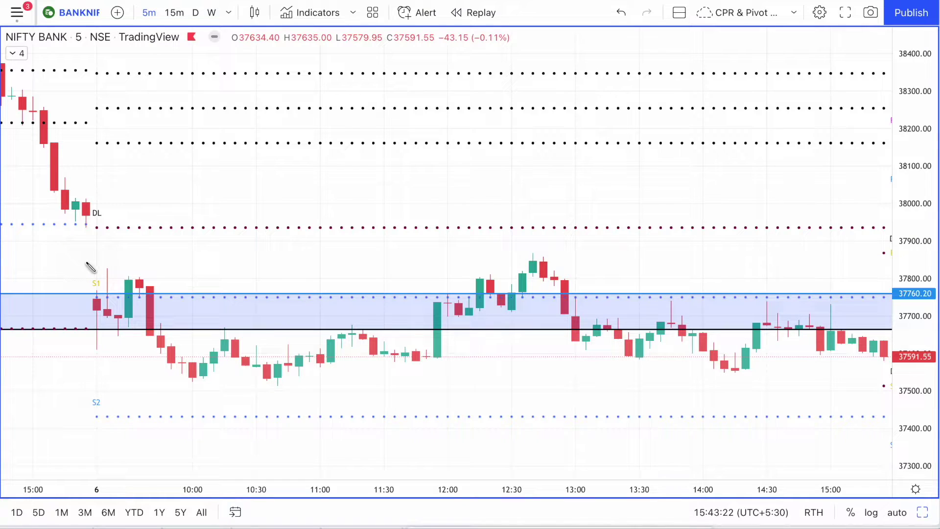
Mark the 09:20 candle's high with a freehand line to about 11:15 and the area around the 09:30 candle, clearing the marks.
mouse_move(69, 256)
left_mouse_down()
mouse_move(109, 279)
mouse_move(105, 263)
mouse_move(108, 279)
left_mouse_up()
key("Escape")
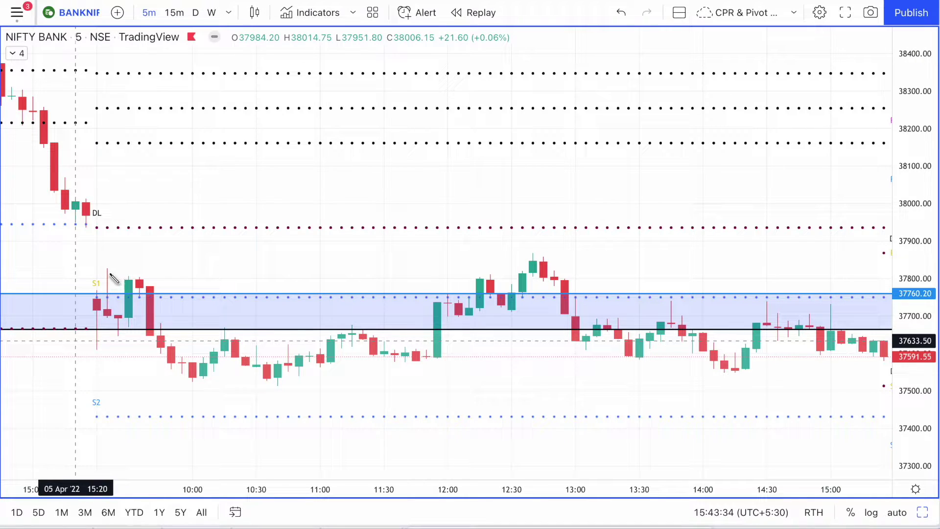
mouse_move(105, 268)
left_mouse_down()
mouse_move(273, 279)
mouse_move(357, 268)
left_mouse_up()
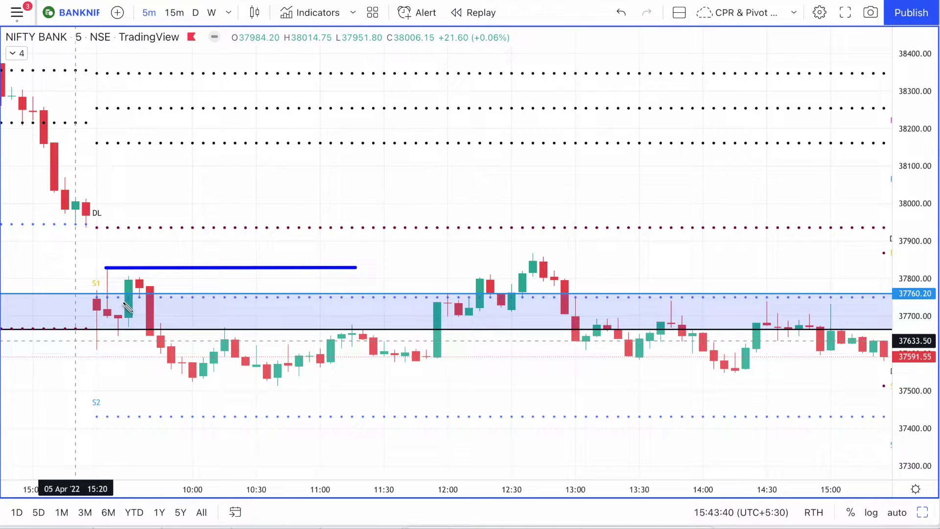
left_click_drag(69, 295, 122, 289)
key("Escape")
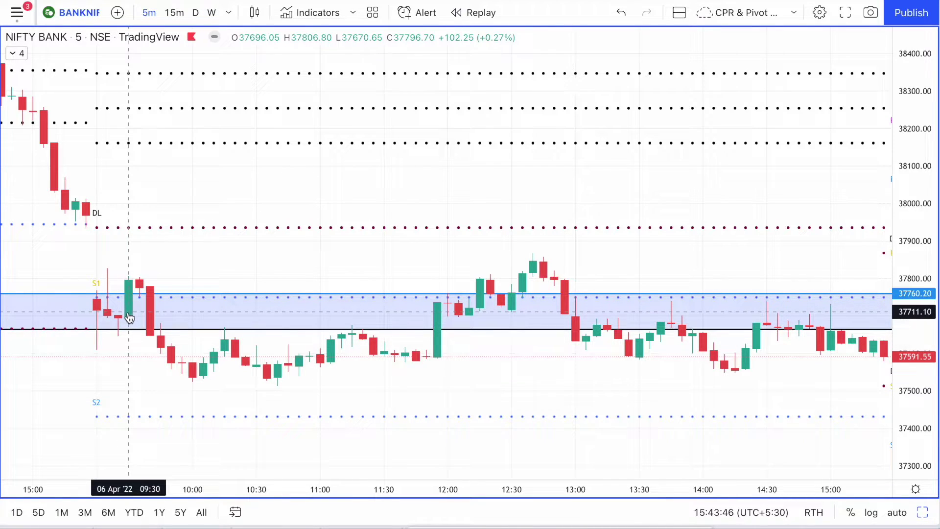
left_click(127, 319)
double_click(128, 318)
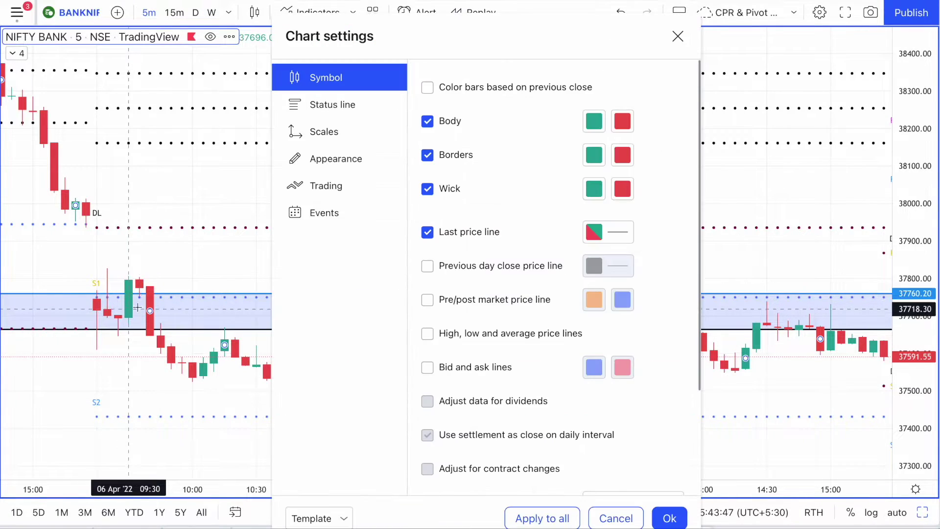
left_click(598, 513)
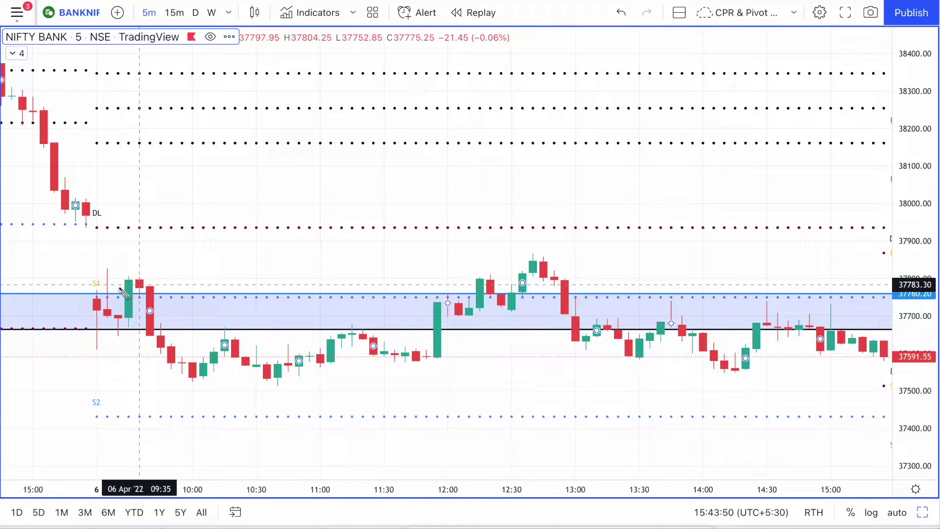
Trace and clear the rise and fall around the 09:35 candle, and underline the morning lows from about 09:55 to 12:20.
mouse_move(114, 317)
left_mouse_down()
mouse_move(130, 294)
mouse_move(145, 291)
mouse_move(156, 334)
left_mouse_up()
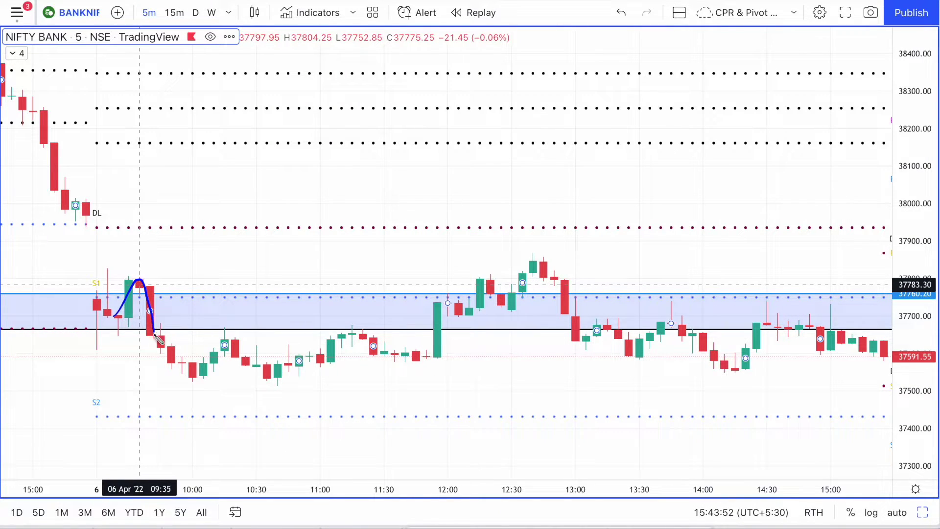
key("Escape")
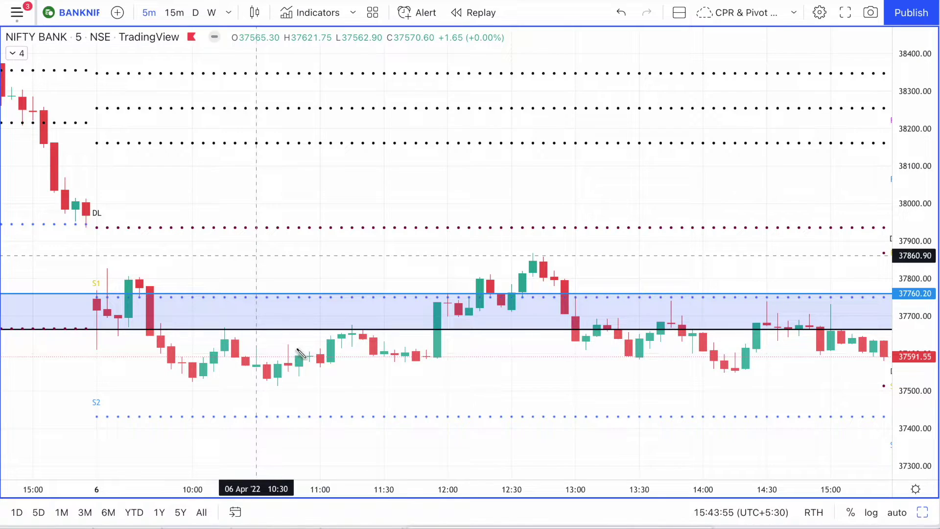
left_click_drag(180, 385, 491, 386)
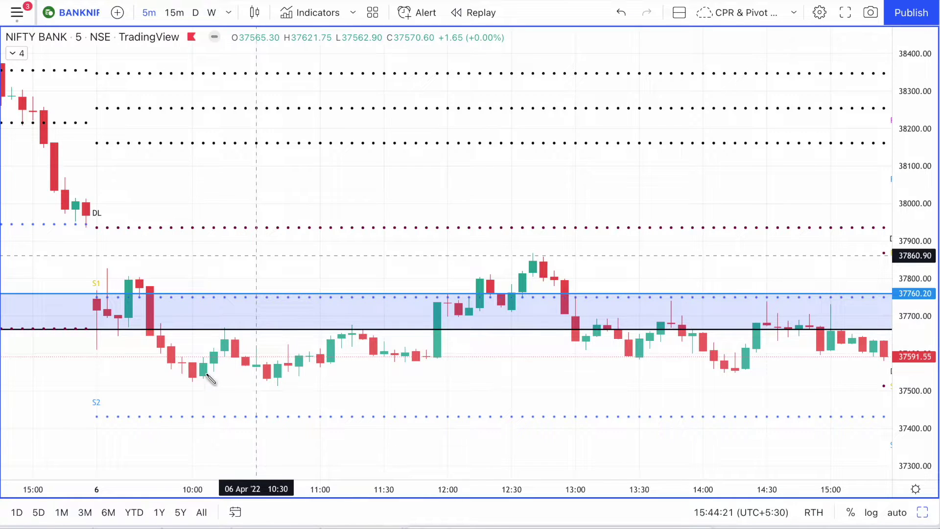
Underline the lows from about 09:55 to 11:50, point an arrow at the 11:55 candle, and extend the 09:20 high to about 13:30.
left_click_drag(181, 378, 425, 378)
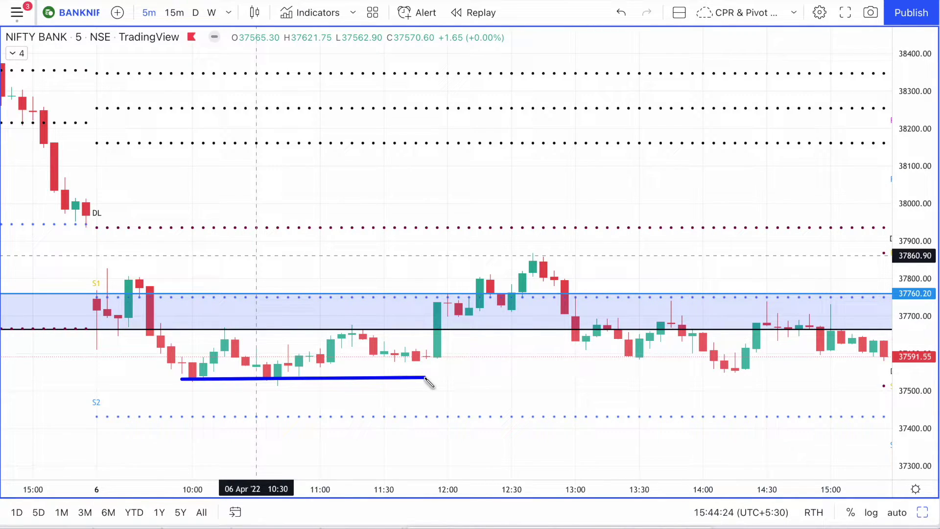
left_click_drag(498, 339, 443, 338)
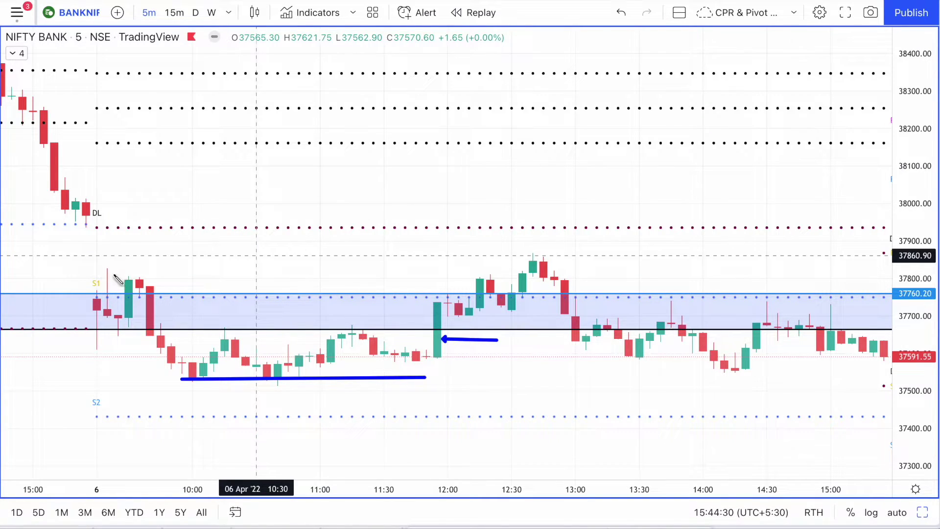
left_click_drag(108, 268, 635, 270)
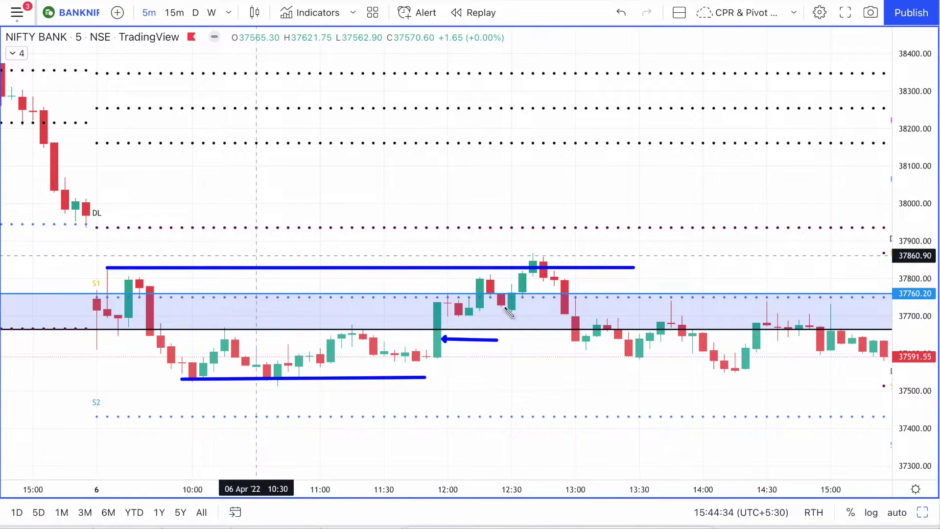
Draw arrows to the 12:35 candle and along the decline to about 13:25, and clear all the pen markings.
left_click_drag(485, 235, 522, 261)
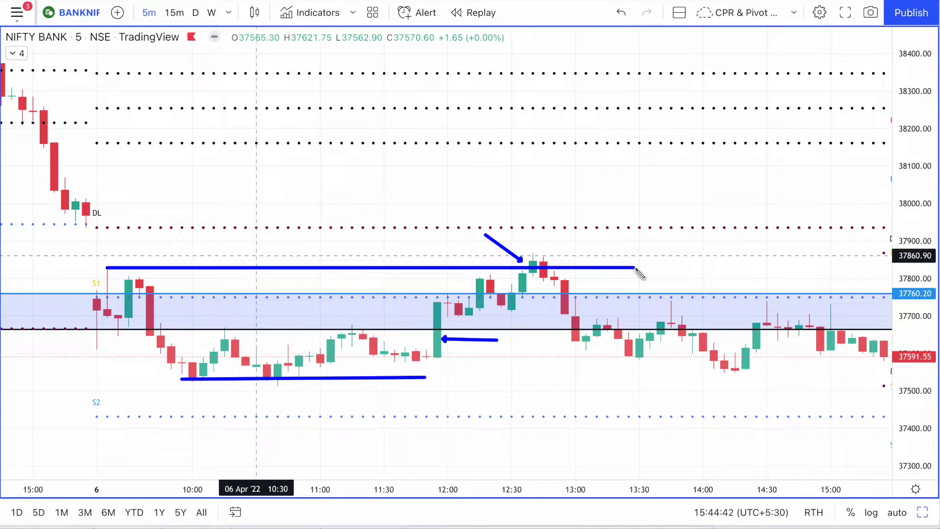
left_click_drag(542, 260, 630, 354)
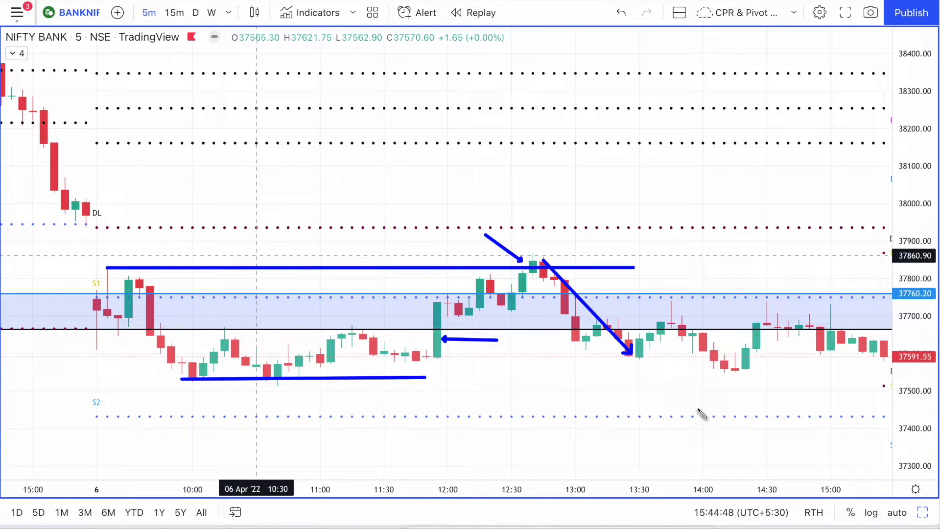
key("ctrl+alt+h")
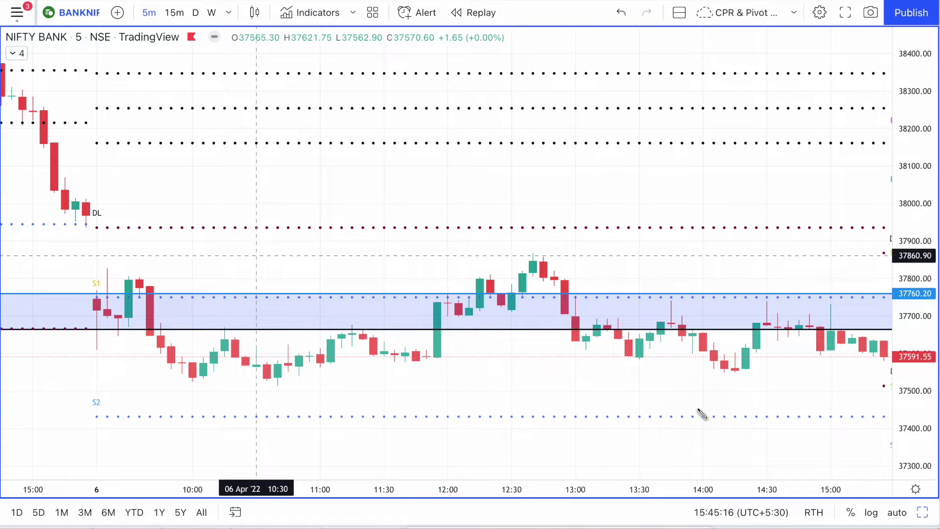
Delete the shaded zone between the blue 37760.20 line and the black line beneath it.
scroll(699, 413, "right", 10)
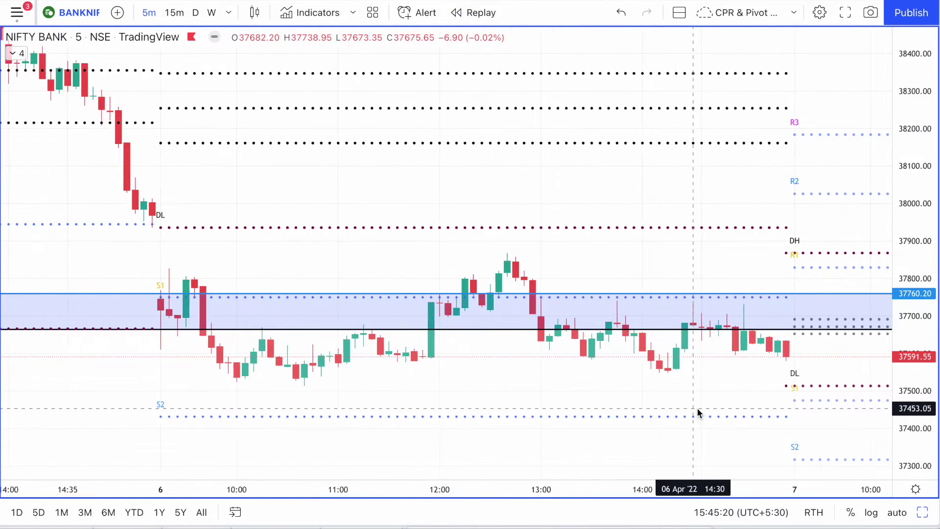
scroll(697, 412, "left", 10)
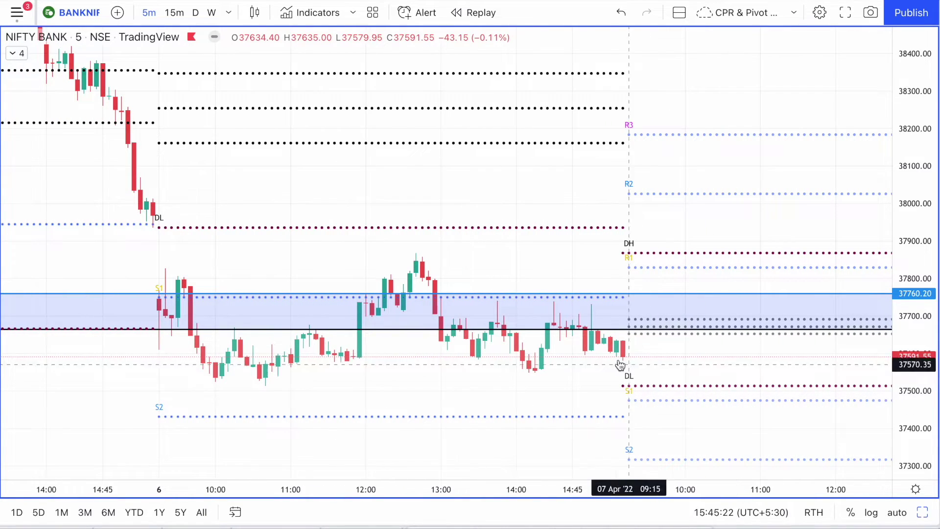
scroll(174, 334, "down", 3)
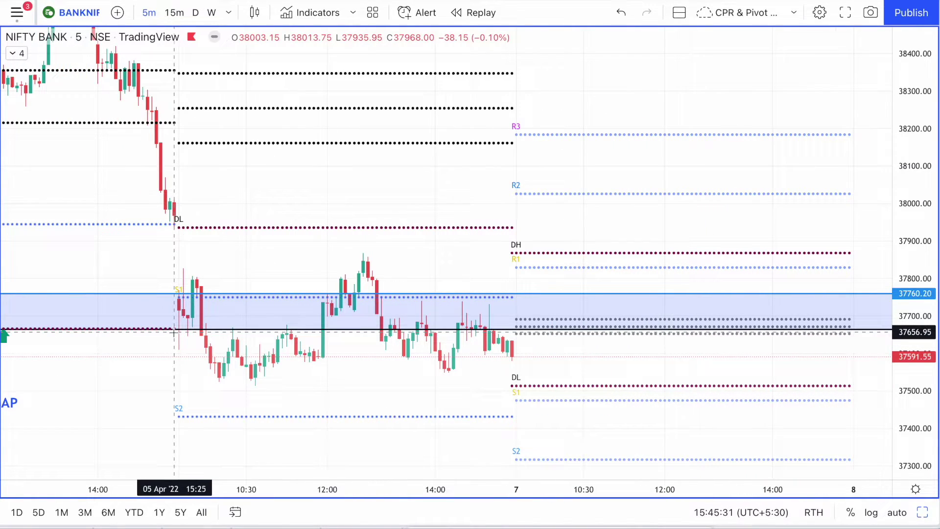
mouse_move(174, 334)
left_mouse_down()
mouse_move(187, 389)
mouse_move(189, 376)
left_mouse_up()
key("Delete")
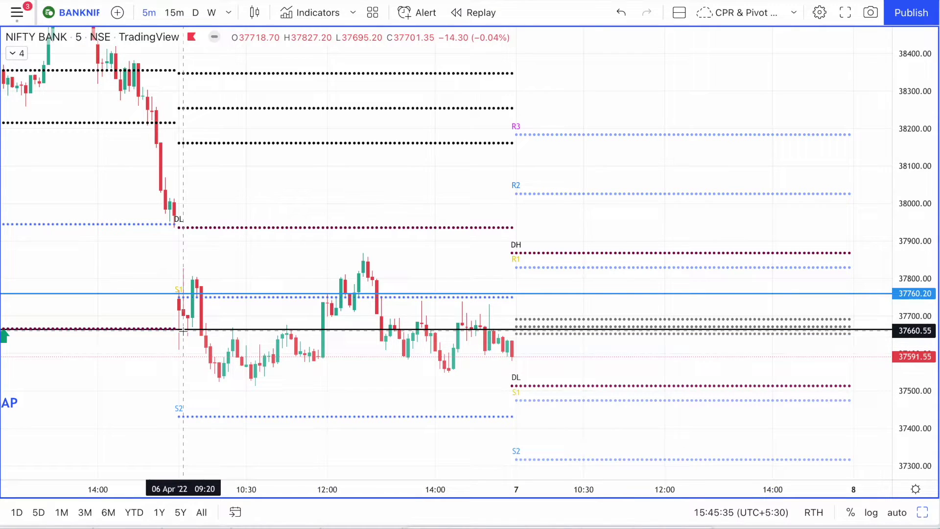
Move the black support line to the 6 April low at 37513.00 and the blue resistance line to the day's high at 37868.10.
left_click_drag(185, 335, 188, 388)
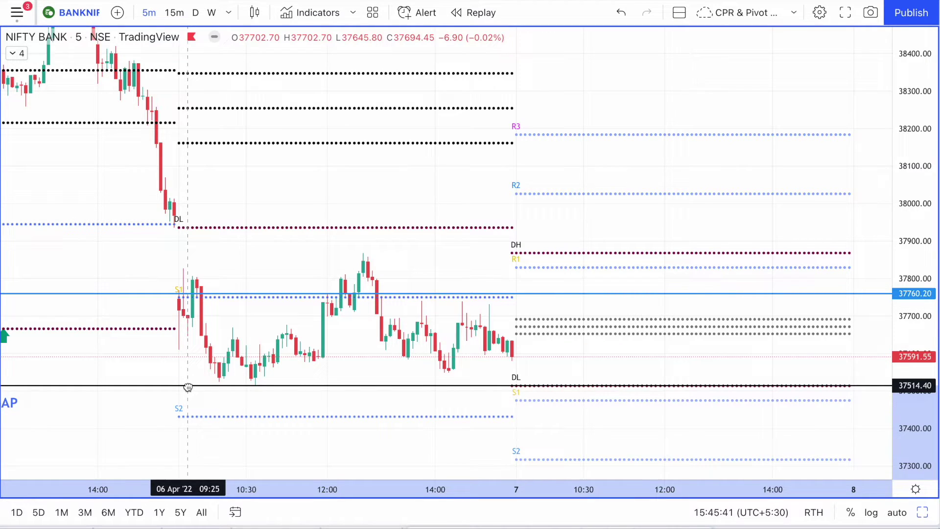
scroll(475, 294, "up", 3)
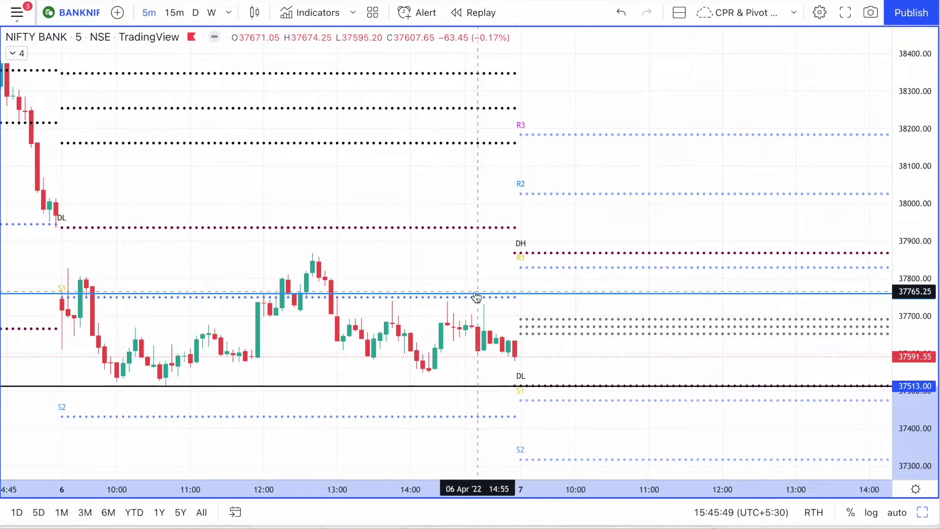
left_click_drag(475, 294, 472, 252)
scroll(472, 258, "left", 8)
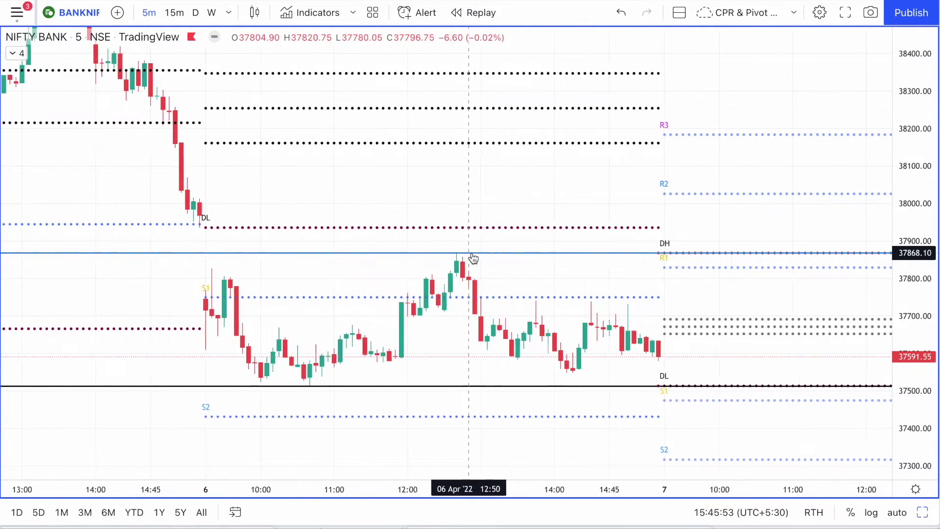
scroll(485, 233, "right", 9)
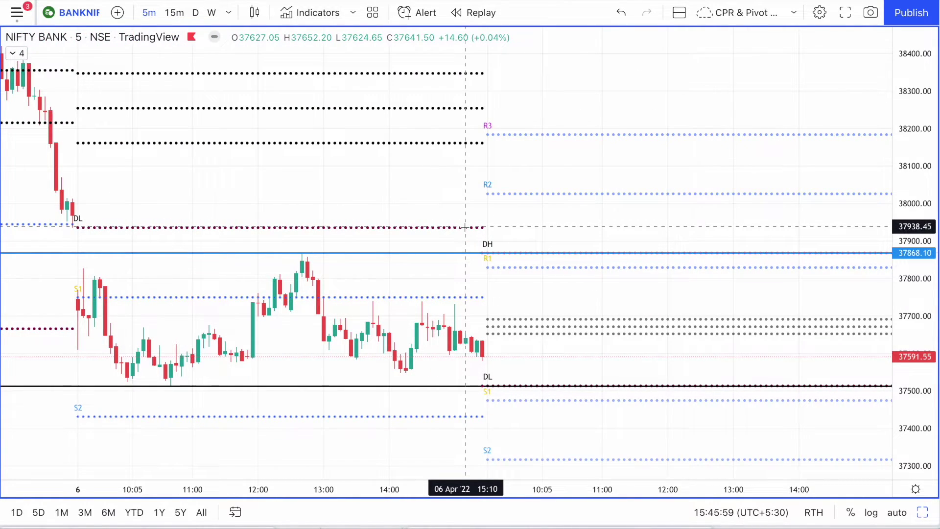
Draw a rectangle zone extending the 6 April CPR from 7 April 09:15, spanning 38348.10 down to about 38160.45.
scroll(465, 227, "left", 20)
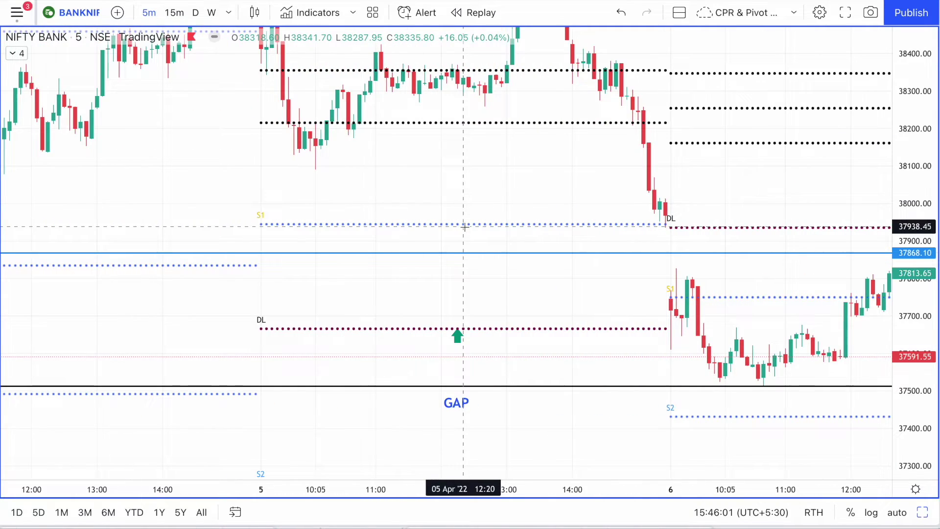
scroll(464, 227, "right", 20)
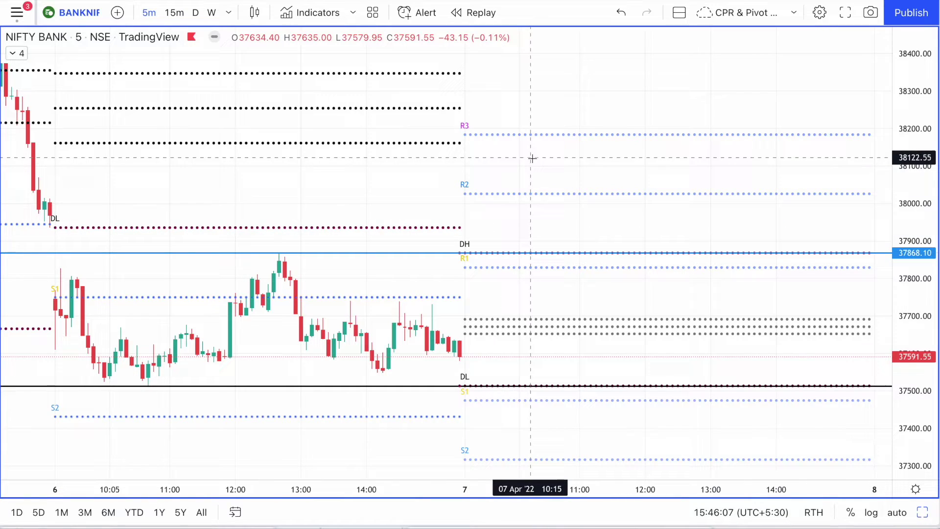
left_click_drag(532, 158, 533, 190)
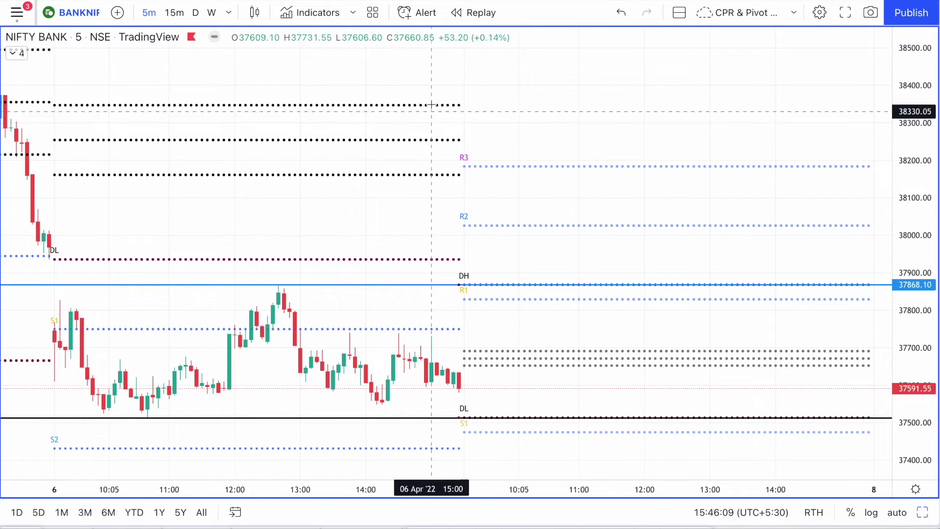
left_click(465, 105)
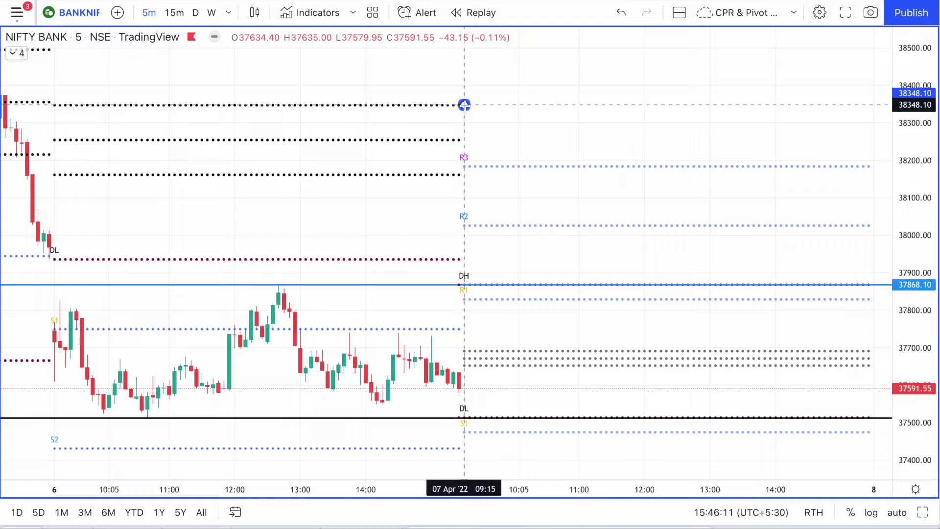
left_click(889, 155)
left_click_drag(890, 156, 885, 175)
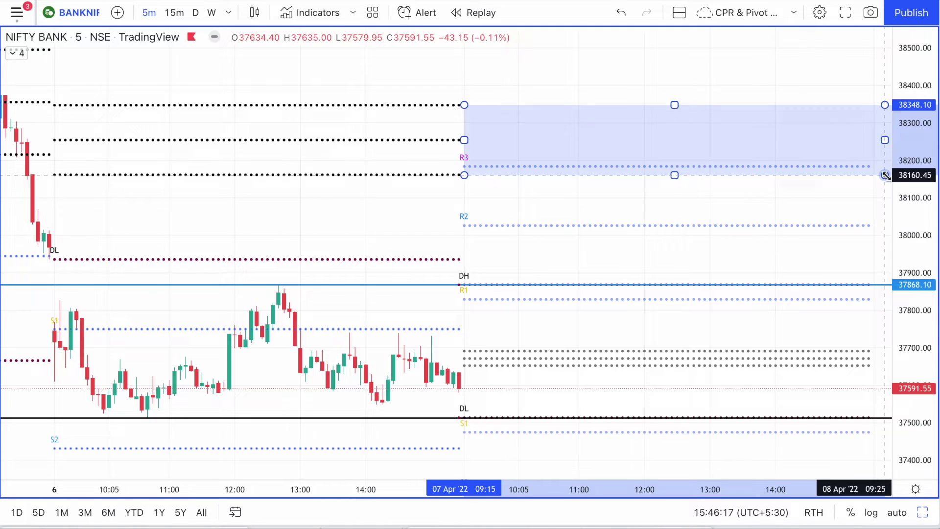
left_click(697, 206)
Add two horizontal rays starting at the first 6 April candles, one at 37546.15 and one at 37827.10.
left_click_drag(925, 228, 925, 254)
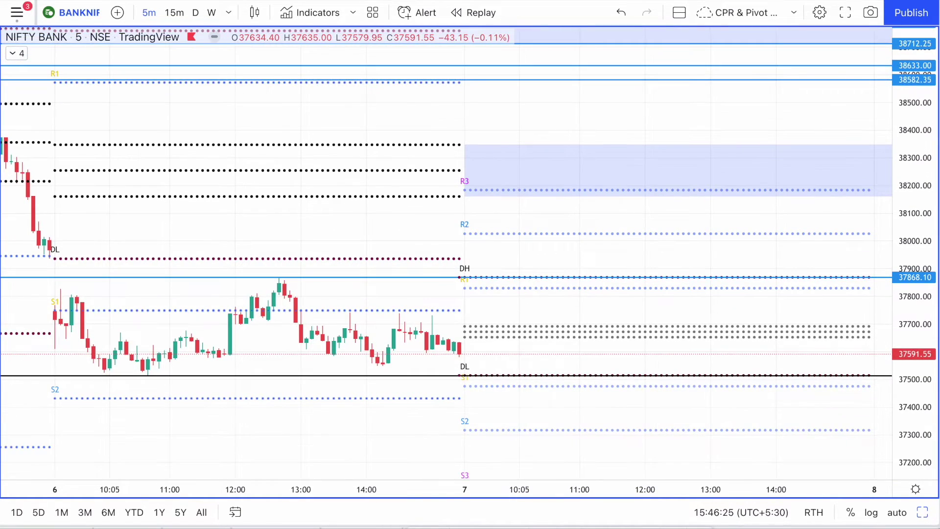
left_click(464, 366)
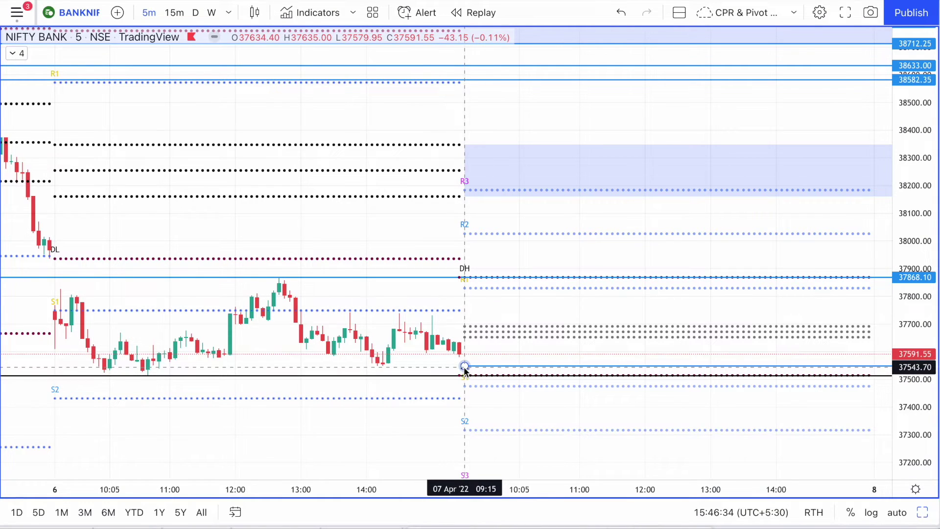
left_click_drag(464, 367, 54, 367)
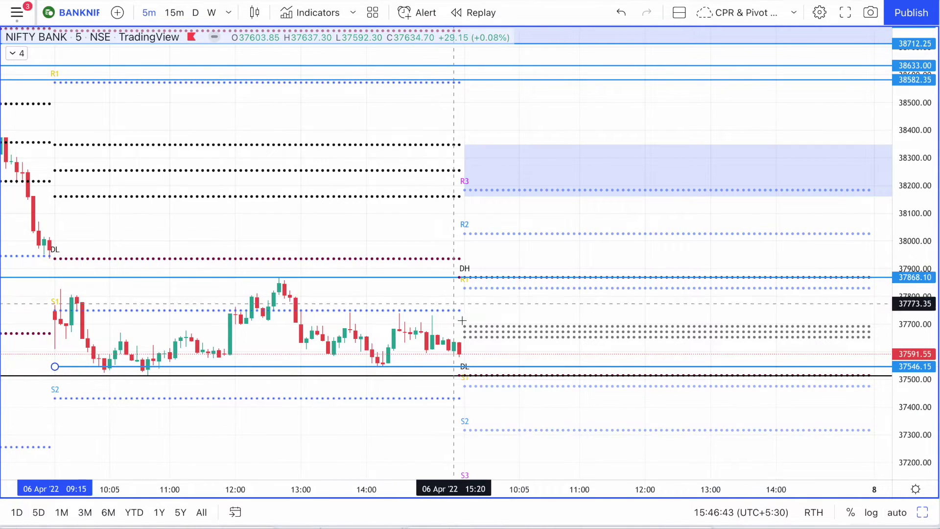
left_click(54, 289)
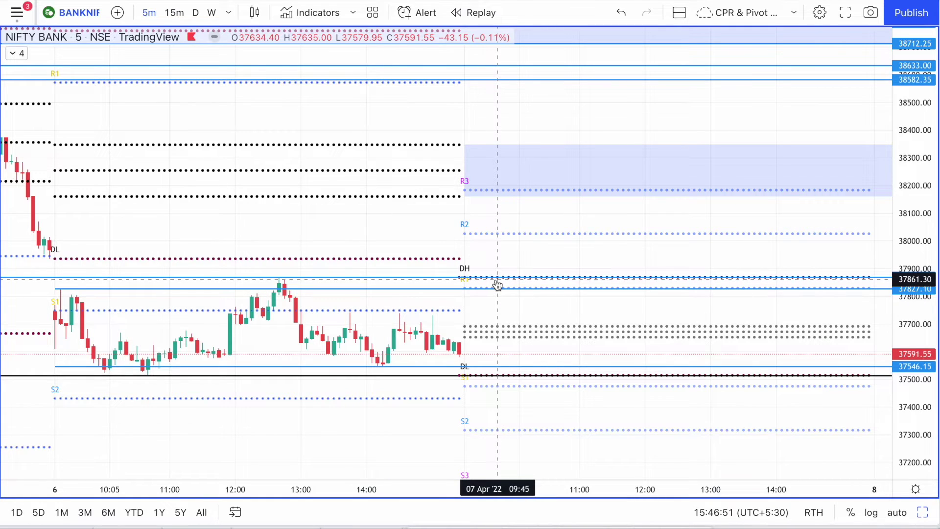
Examine the 7 April pivot levels against the new support and resistance lines and the 6 April price action.
scroll(493, 280, "up", 1)
scroll(493, 280, "up", 1)
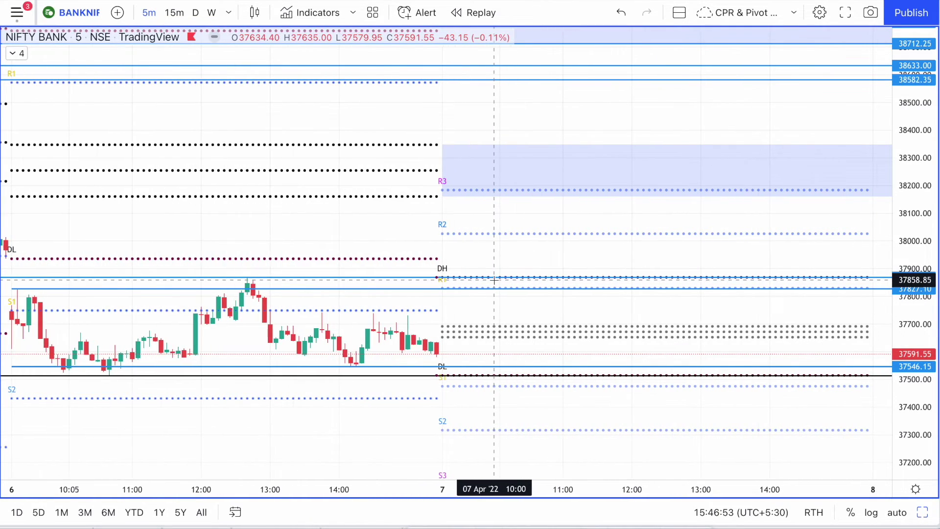
scroll(456, 294, "right", 10)
scroll(456, 294, "left", 6)
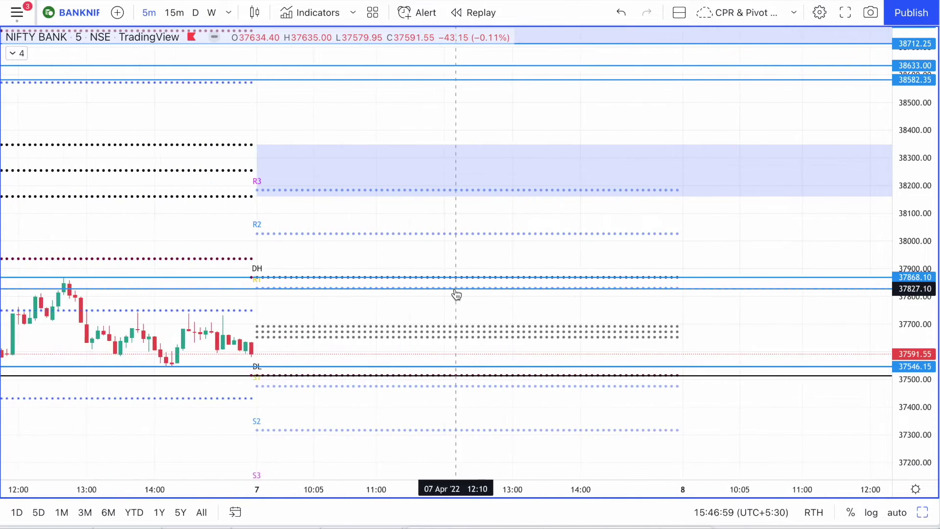
scroll(456, 293, "left", 1)
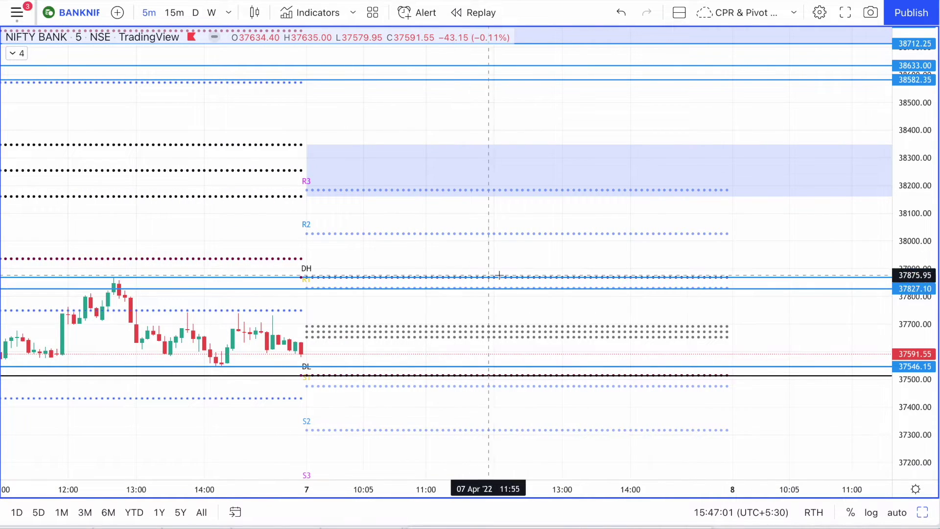
scroll(488, 286, "right", 10)
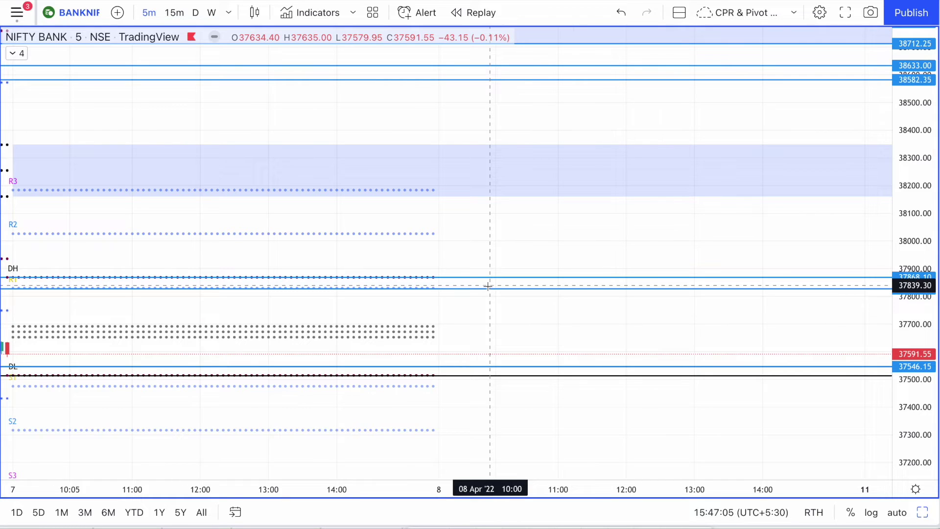
scroll(487, 286, "left", 15)
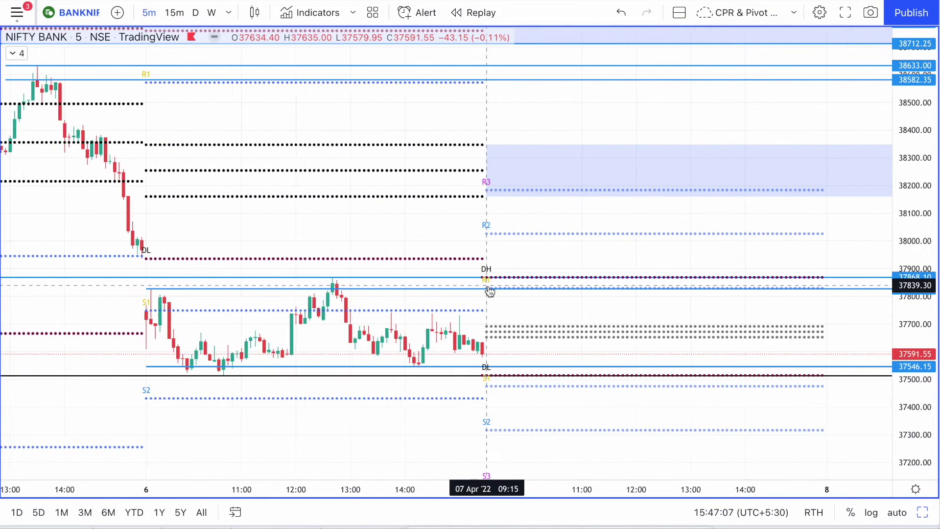
scroll(489, 288, "left", 1)
scroll(487, 286, "right", 16)
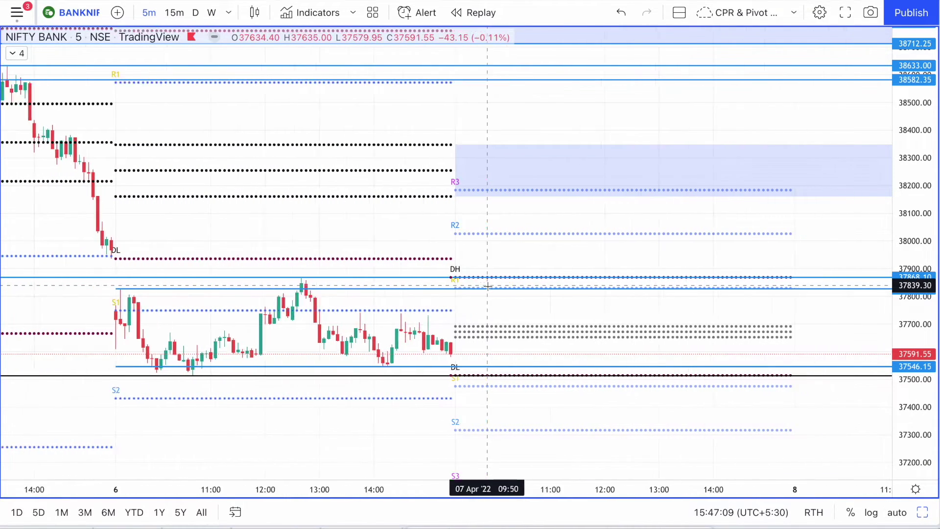
scroll(487, 286, "left", 7)
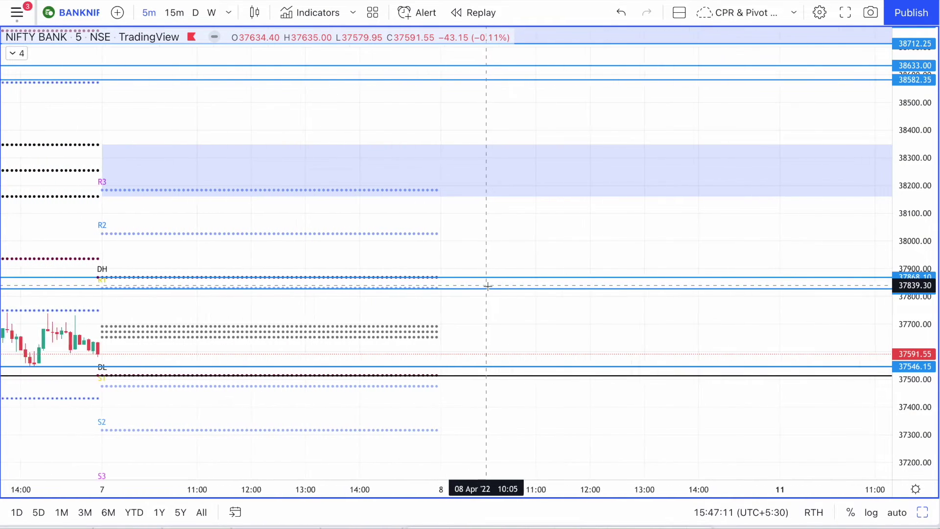
scroll(487, 286, "up", 3)
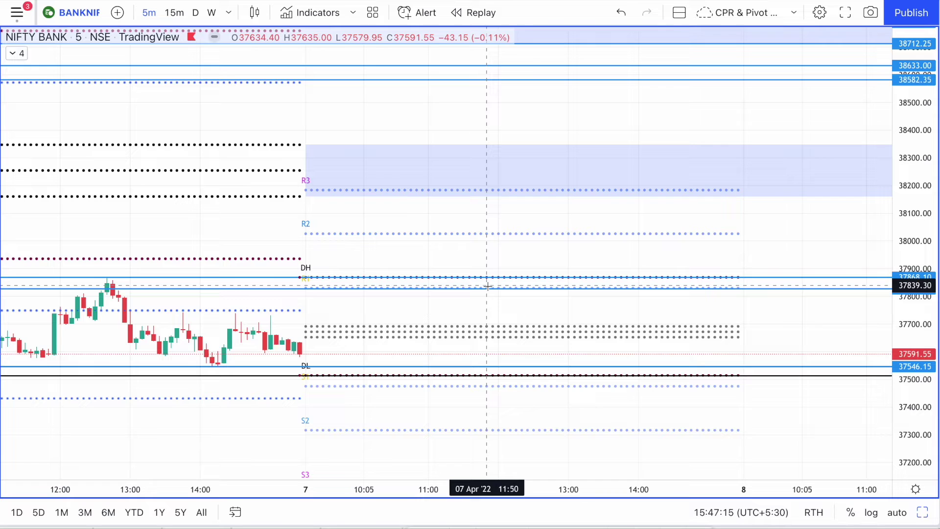
scroll(488, 286, "right", 5)
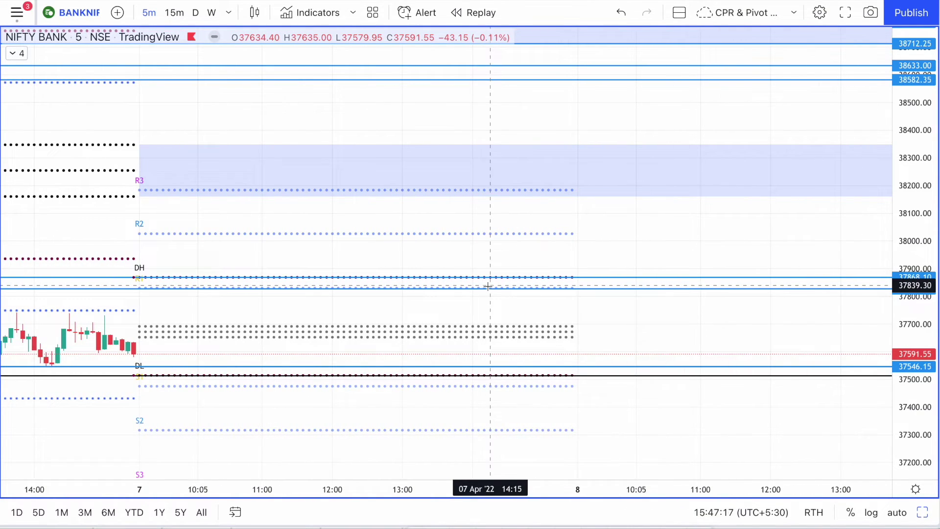
scroll(488, 286, "left", 4)
scroll(488, 286, "down", 1)
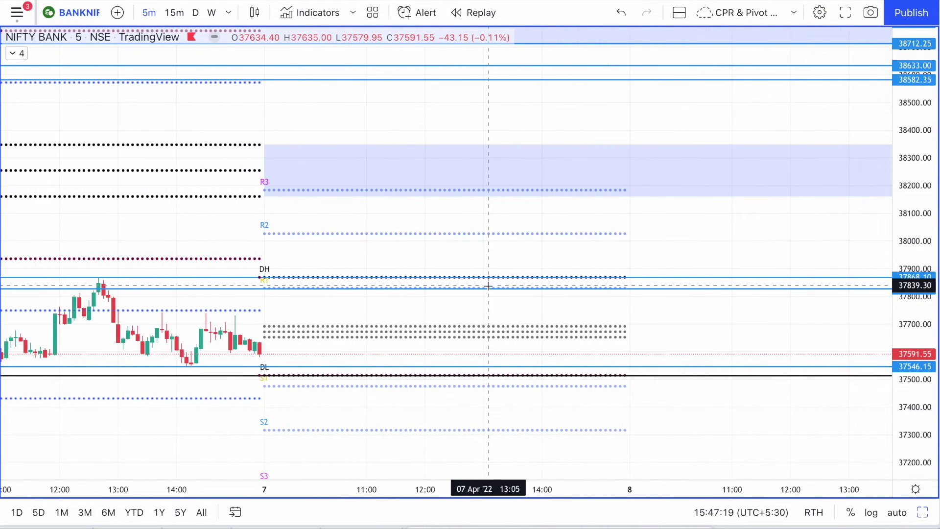
scroll(487, 285, "left", 7)
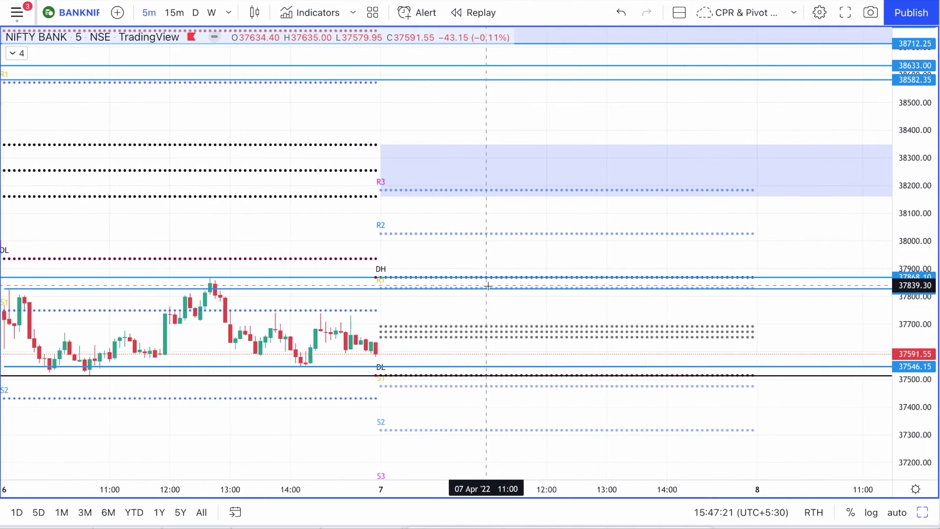
Move the GAP label and its green up arrow down so the arrow sits just below the black 37513.00 line.
scroll(488, 286, "left", 7)
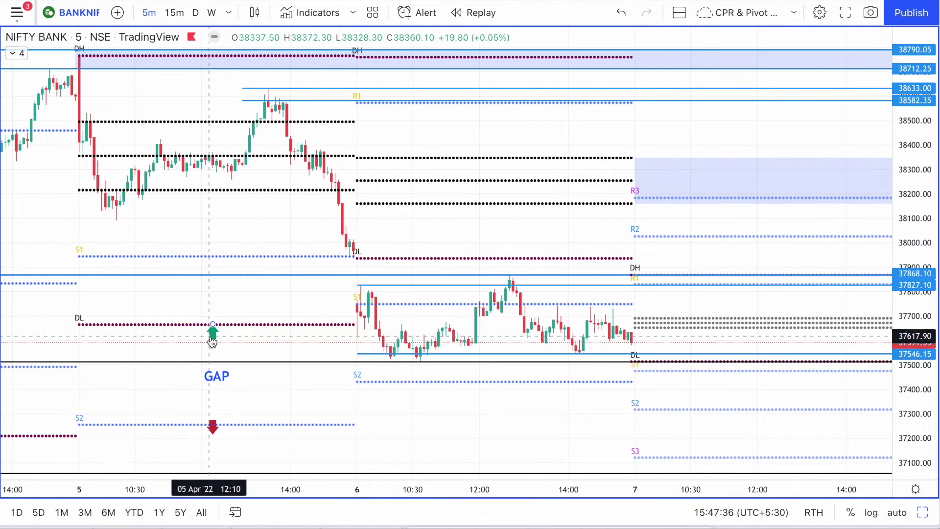
left_click_drag(269, 397, 270, 183)
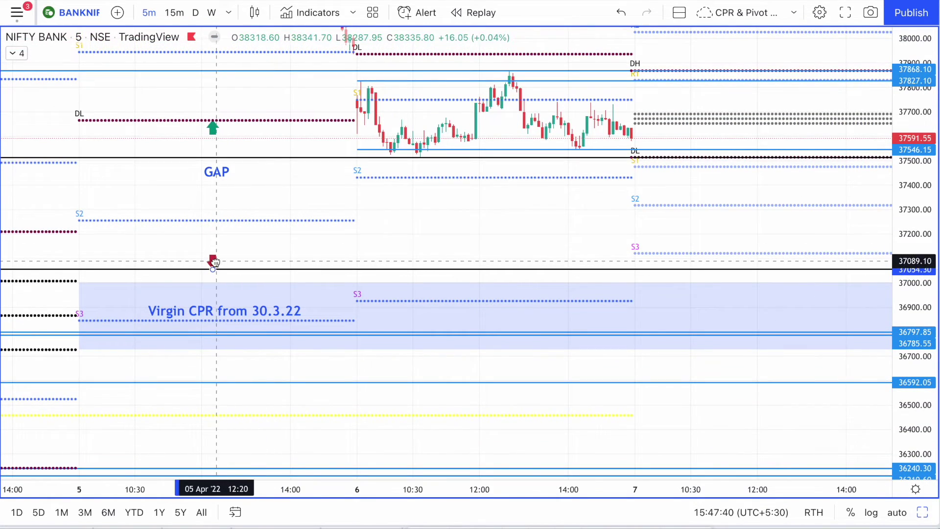
left_click_drag(217, 171, 217, 207)
left_click_drag(212, 128, 211, 169)
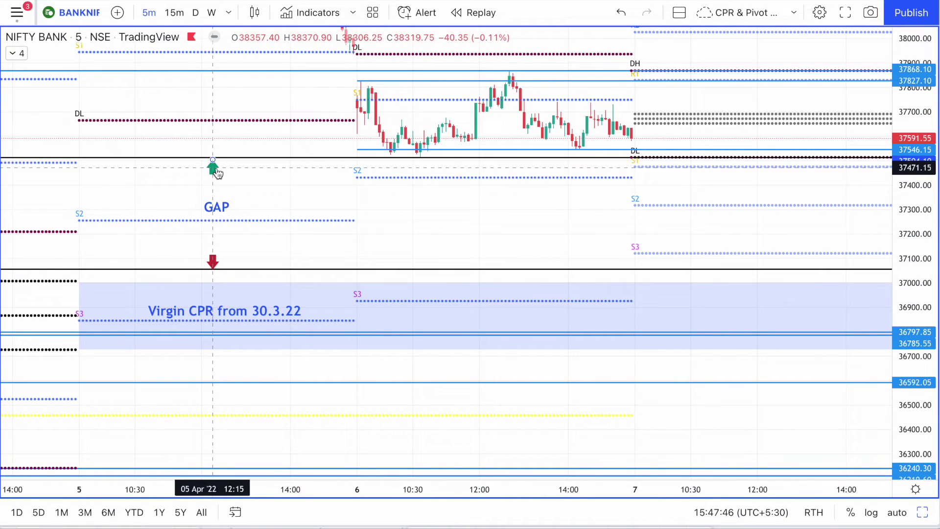
scroll(575, 207, "right", 6)
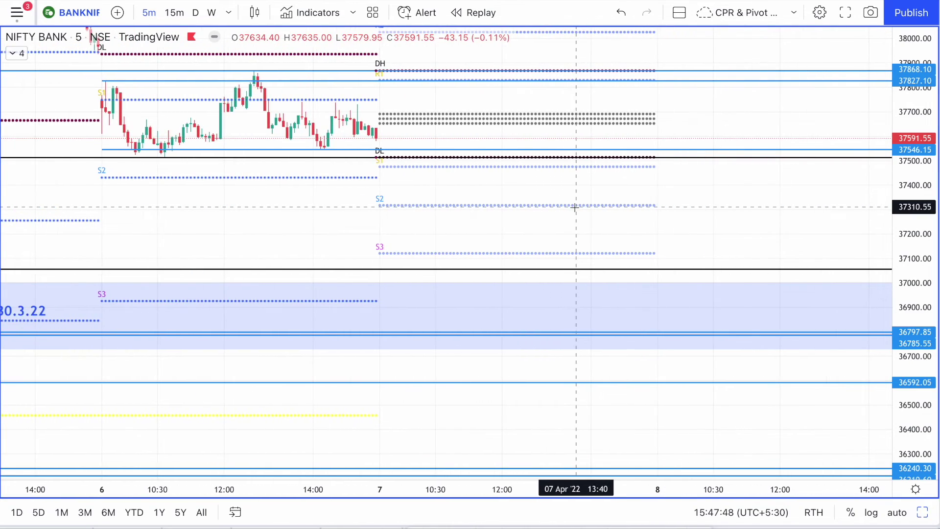
left_click_drag(575, 207, 579, 300)
left_click_drag(594, 99, 616, 203)
scroll(616, 203, "up", 3)
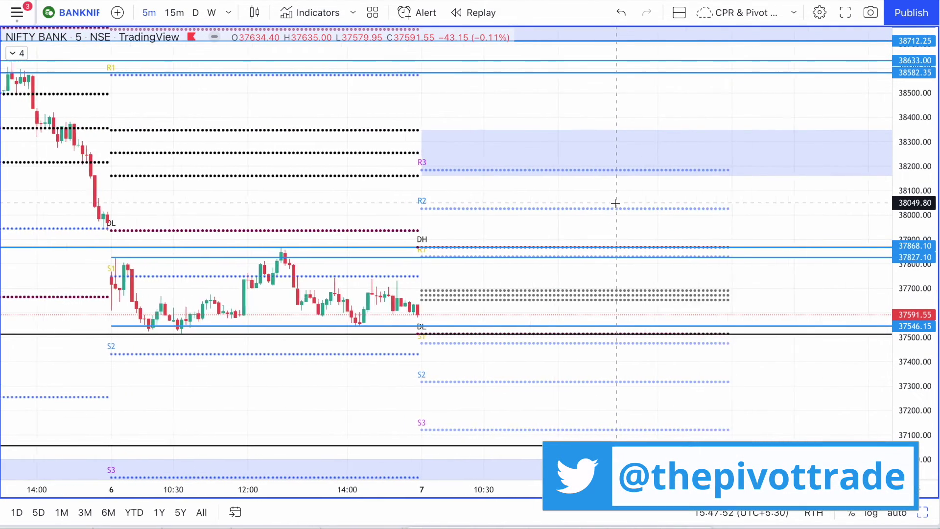